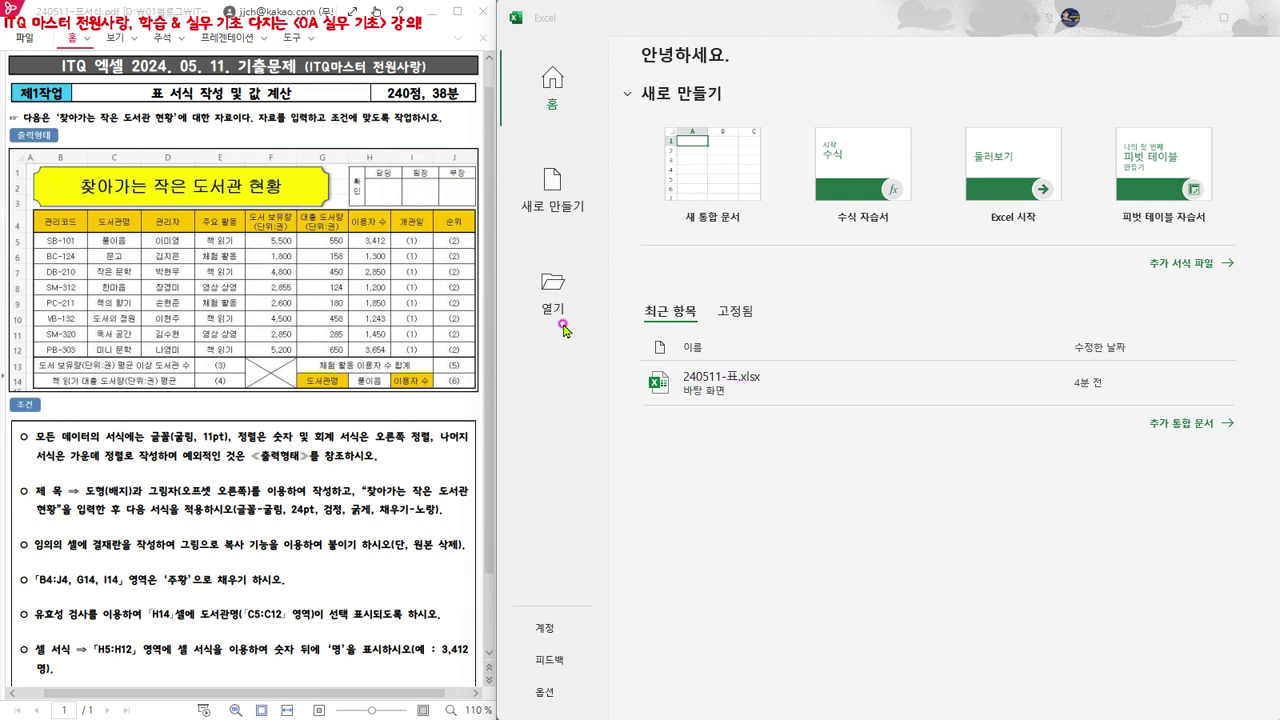
Open the workbook 240511-표.xlsx from the desktop folder.
click(553, 287)
click(693, 340)
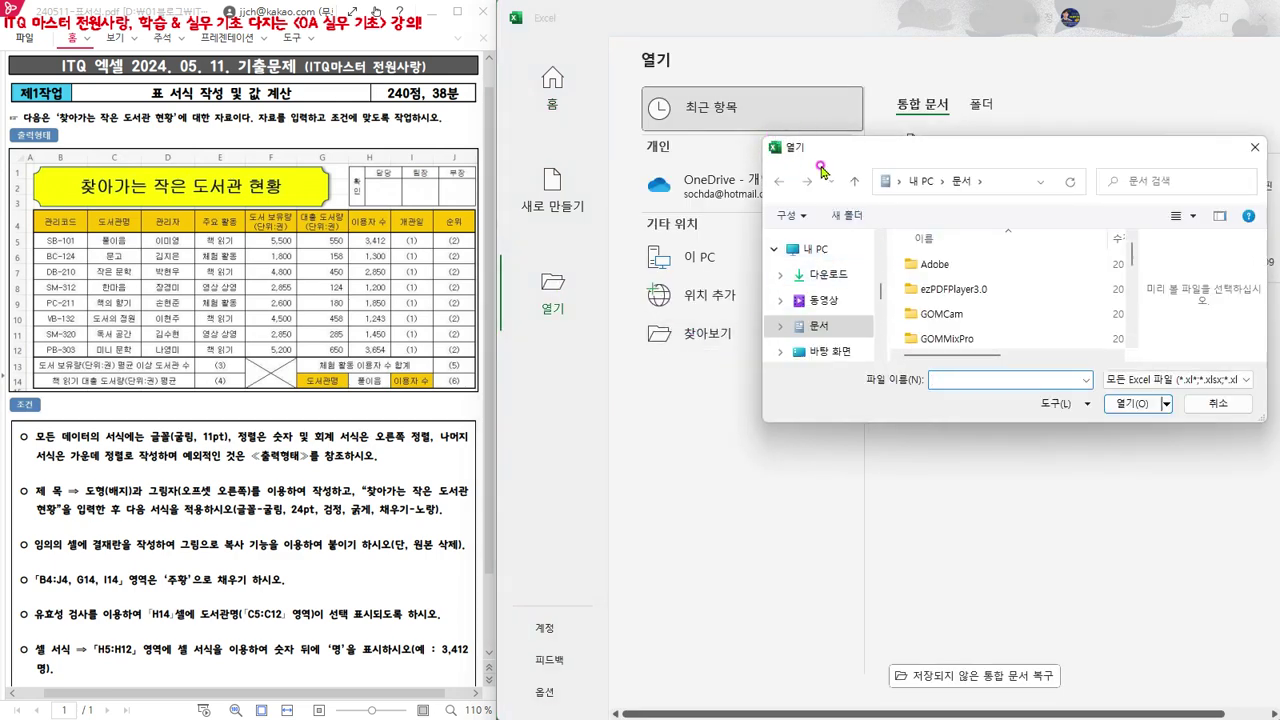
scroll(813, 297, down, 2)
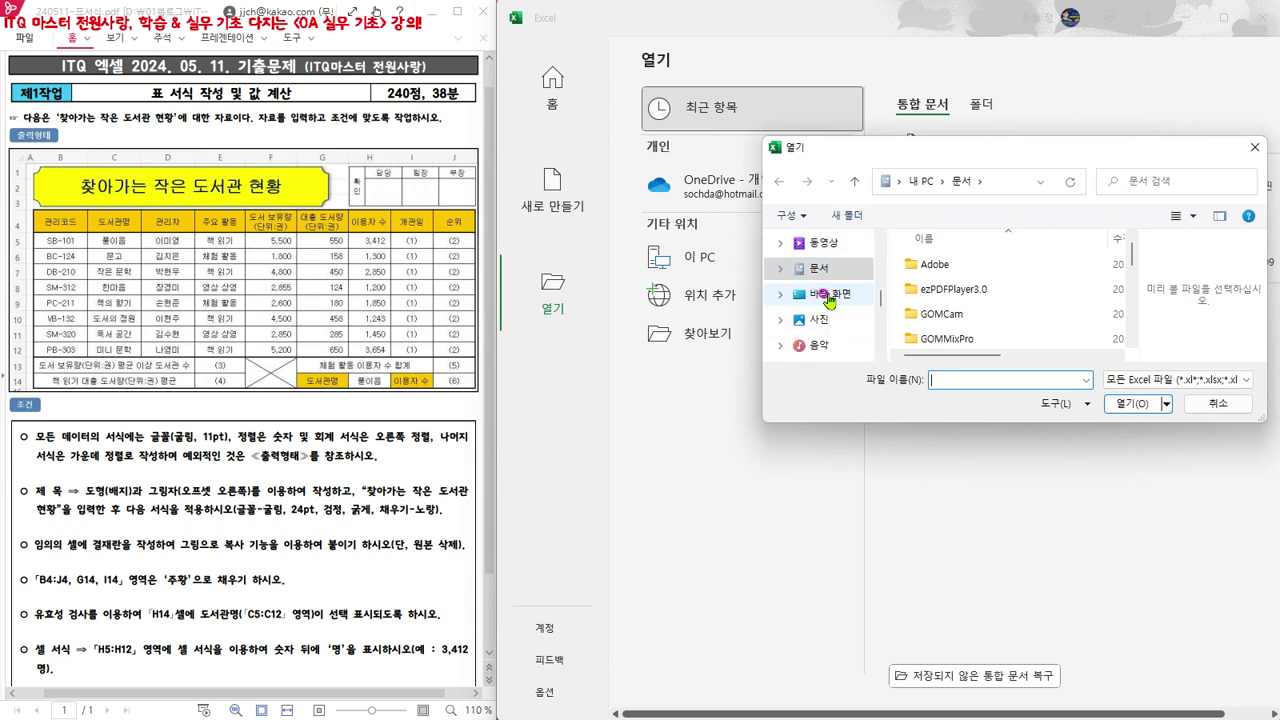
click(829, 295)
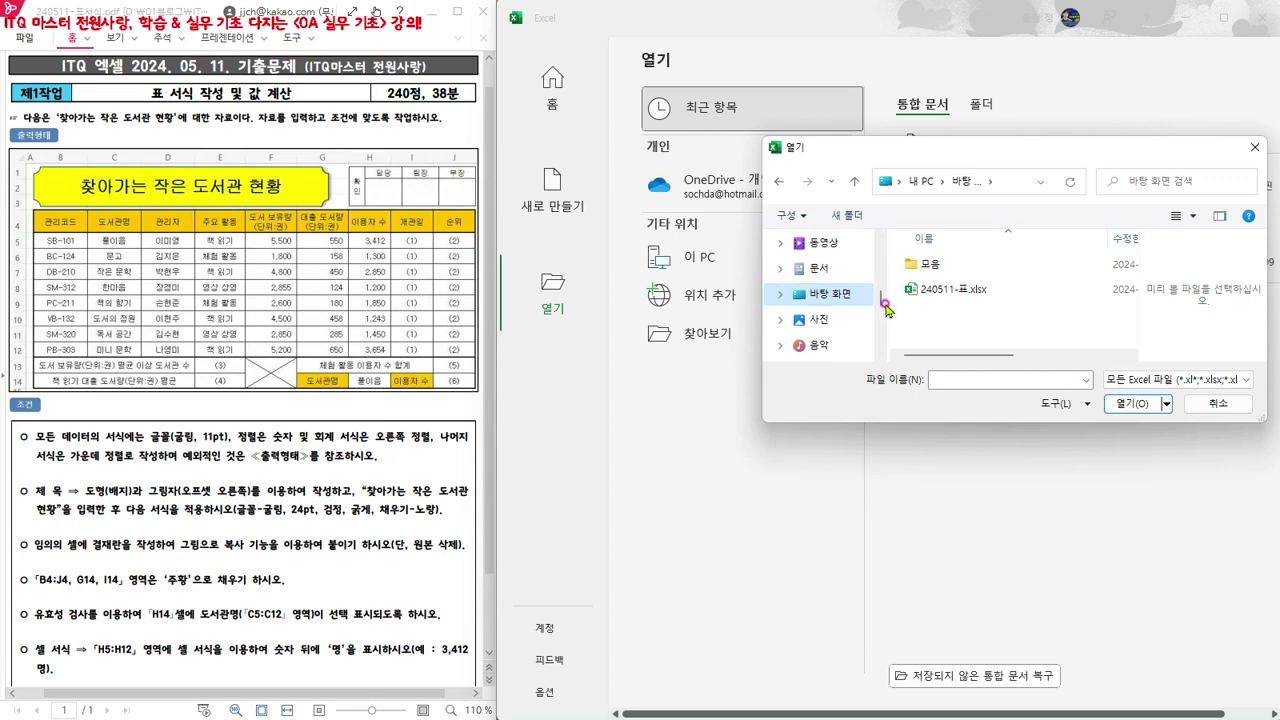
click(967, 293)
click(1131, 406)
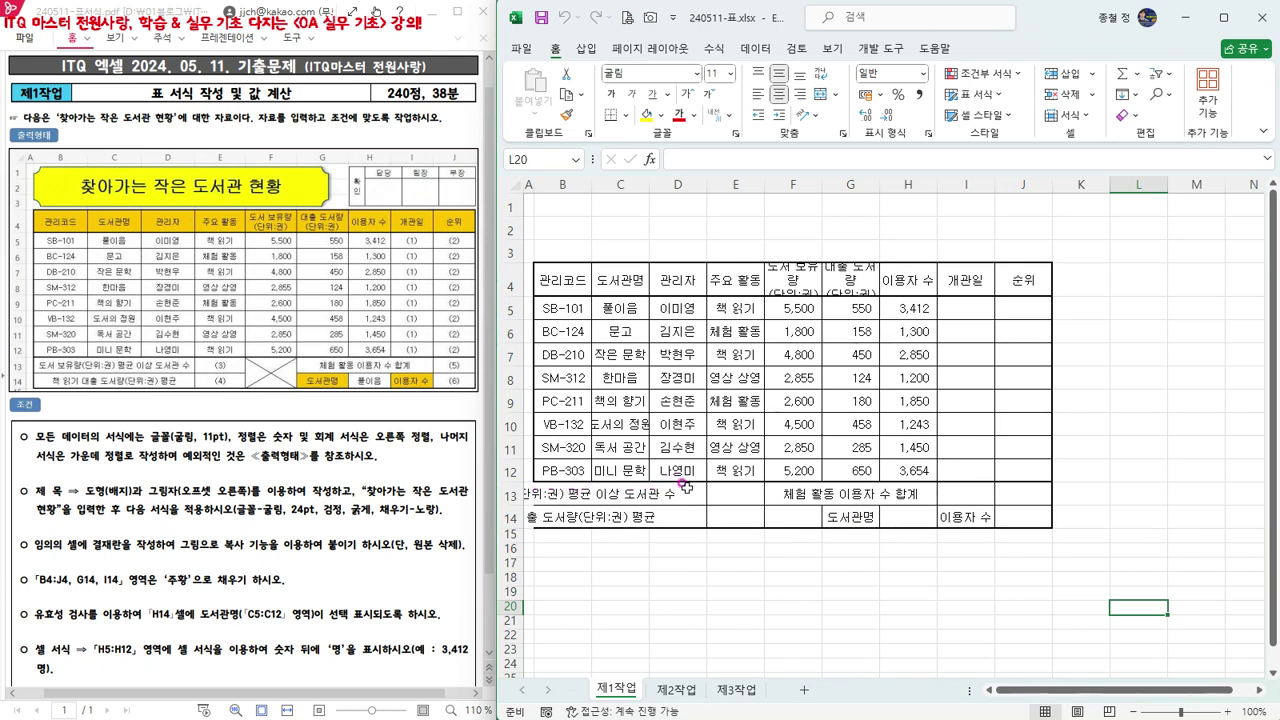
Merge and center B13:D13, B14:D14, F13:F14 and G13:I13 together, each as its own block.
click(540, 492)
drag(540, 492, 673, 492)
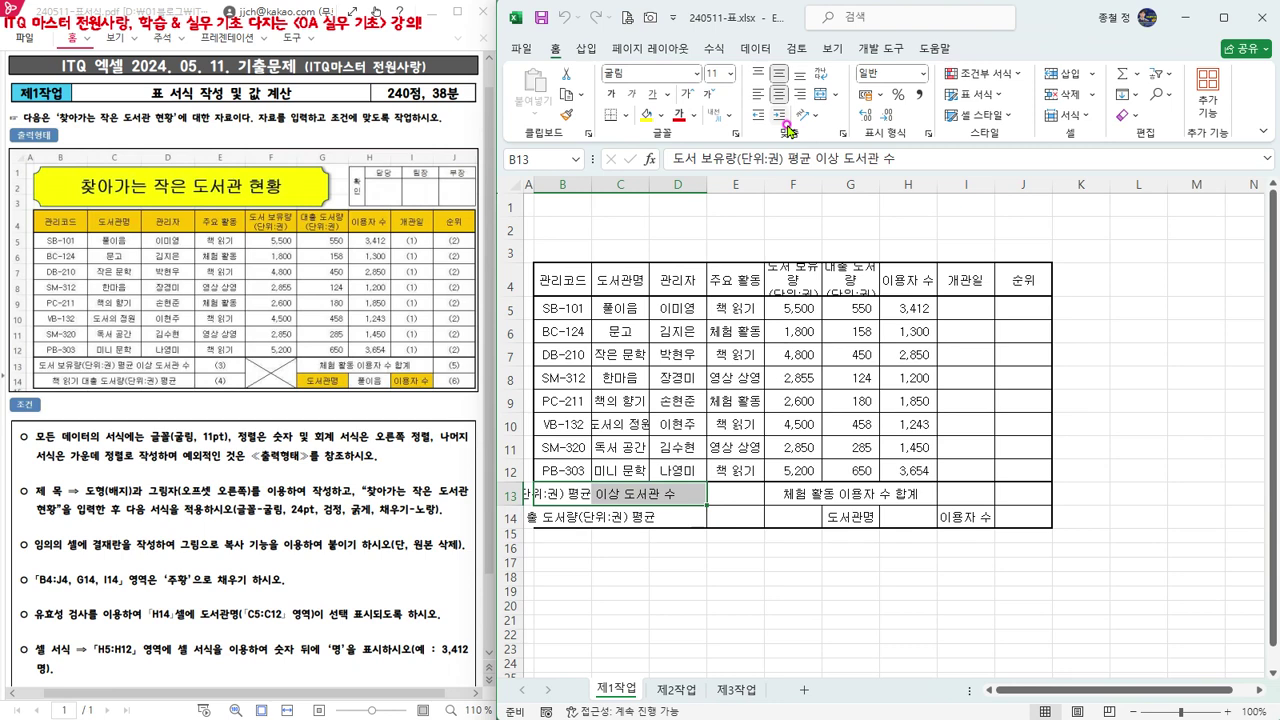
click(838, 96)
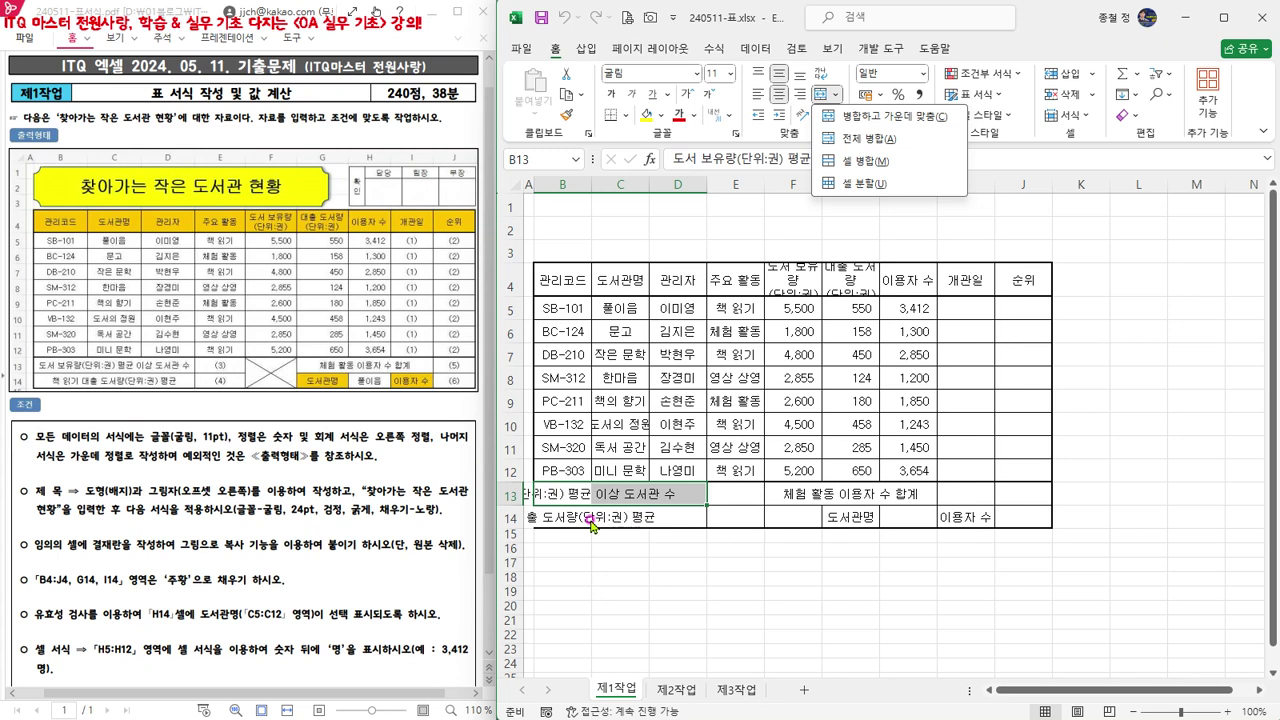
key(Escape)
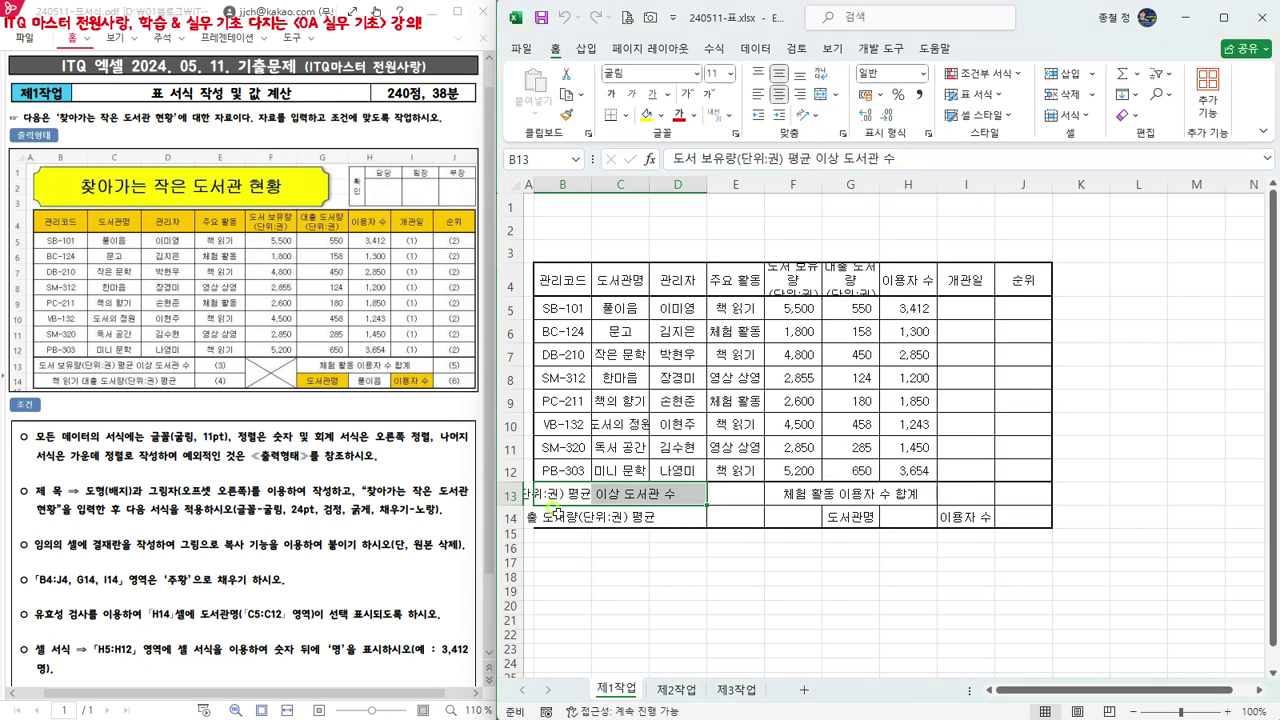
drag(553, 508, 668, 513)
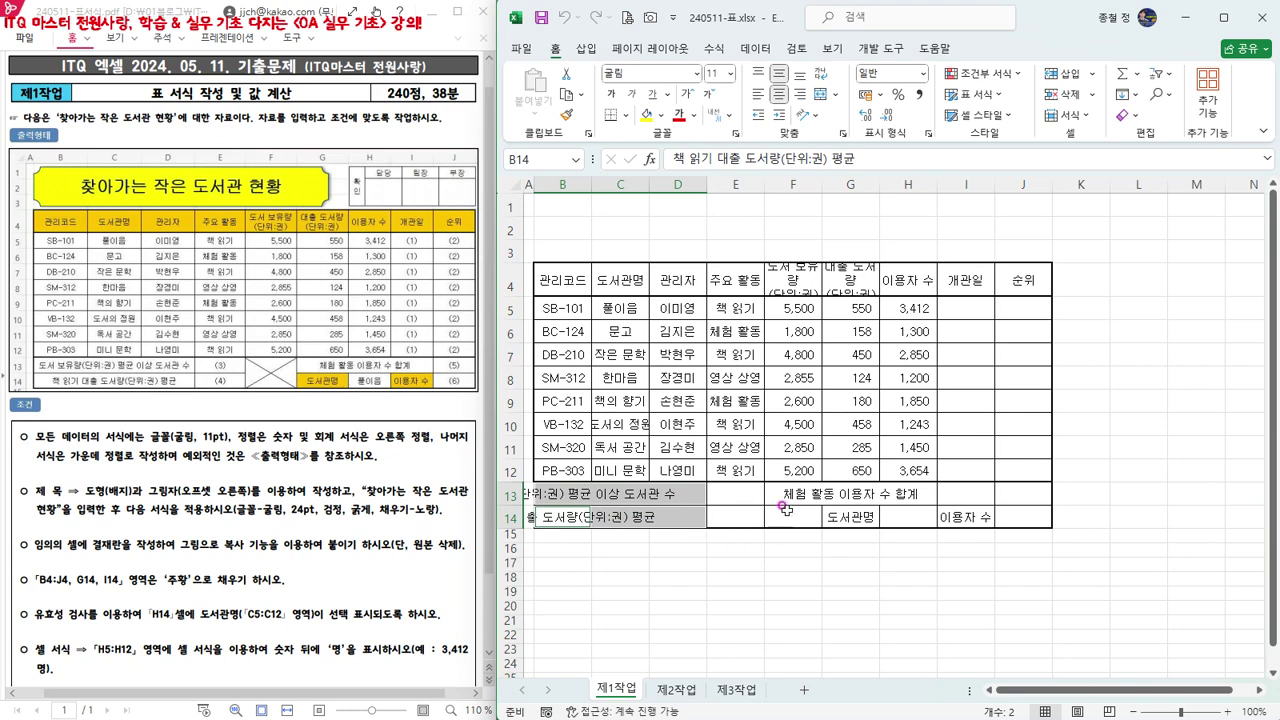
drag(789, 492, 961, 494)
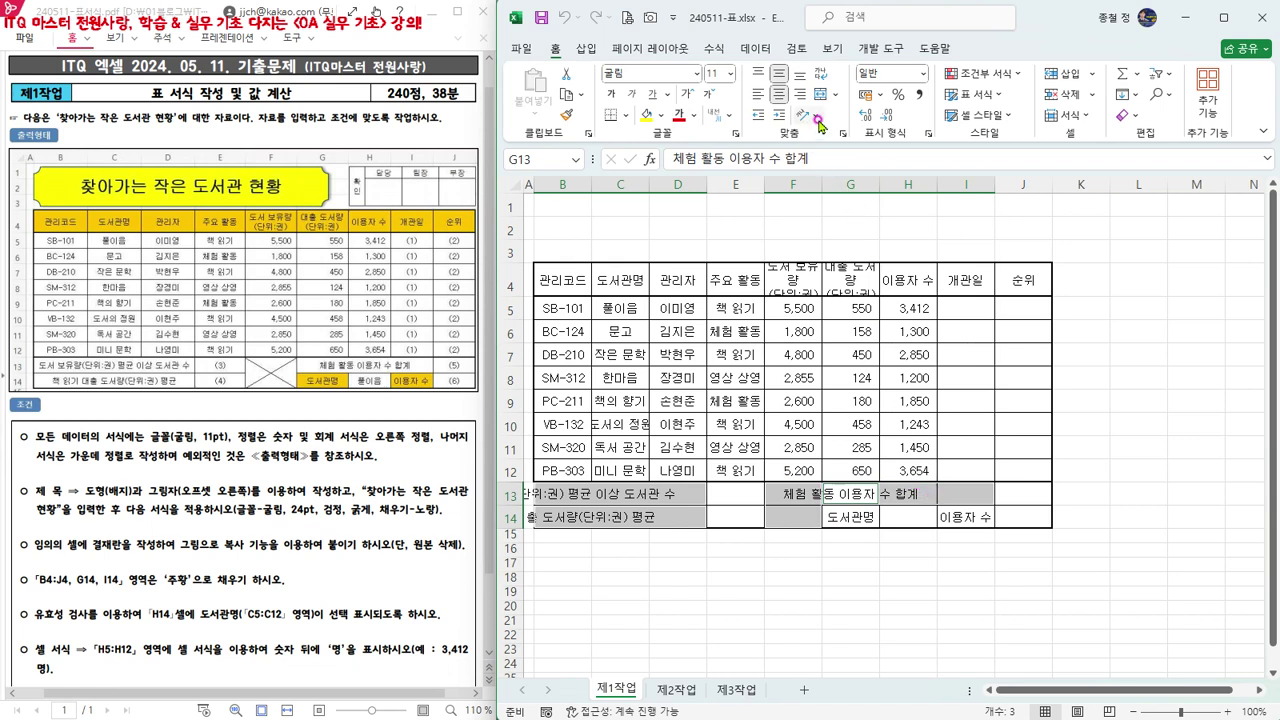
click(837, 94)
click(852, 116)
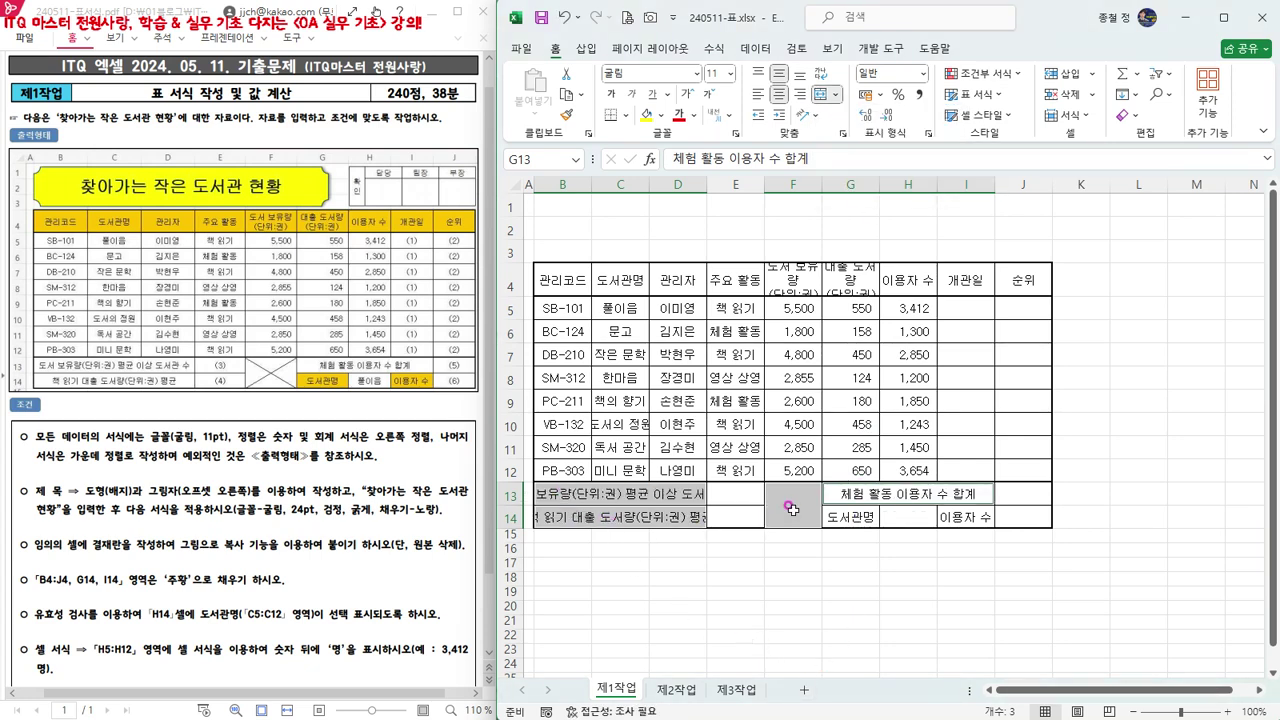
Undo the merging of the cells in rows 13 and 14.
click(832, 590)
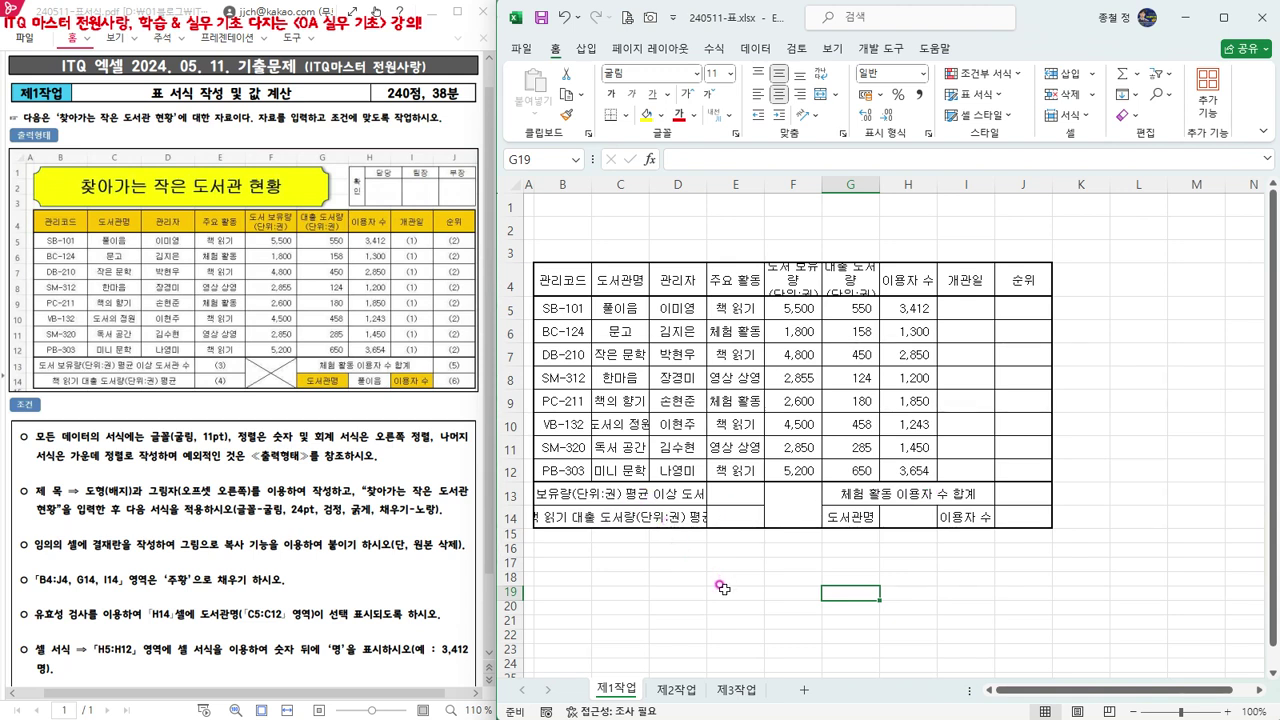
click(565, 28)
key(ctrl+z)
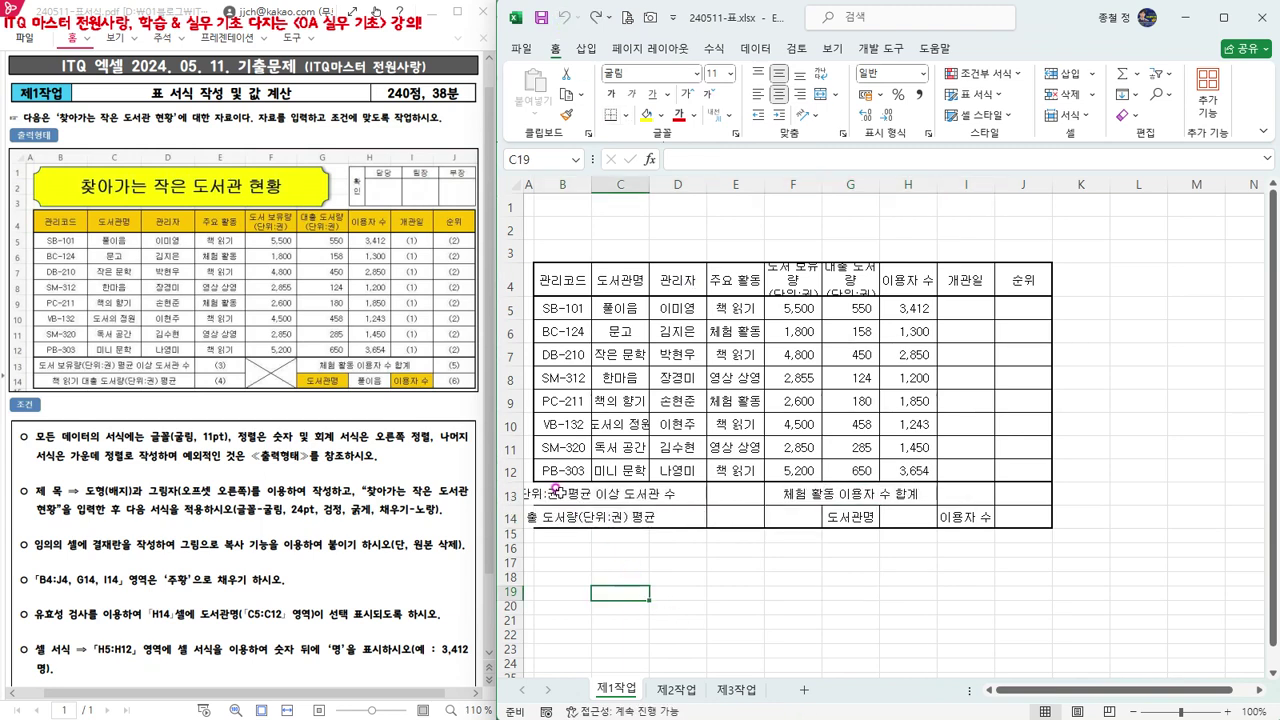
Try merging and centering B13:D14 as one block along with F13:F14 and G13:I13, and undo that merge.
drag(548, 496, 672, 523)
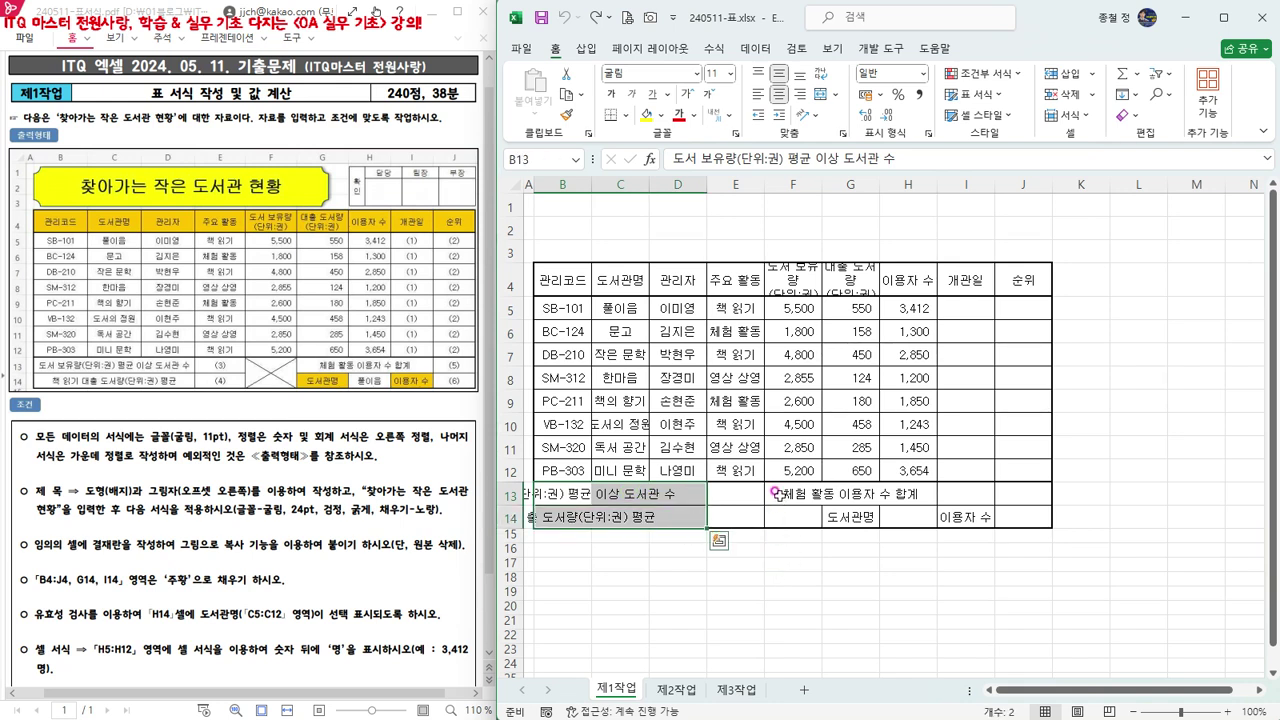
drag(778, 494, 779, 517)
ctrl+click(845, 494)
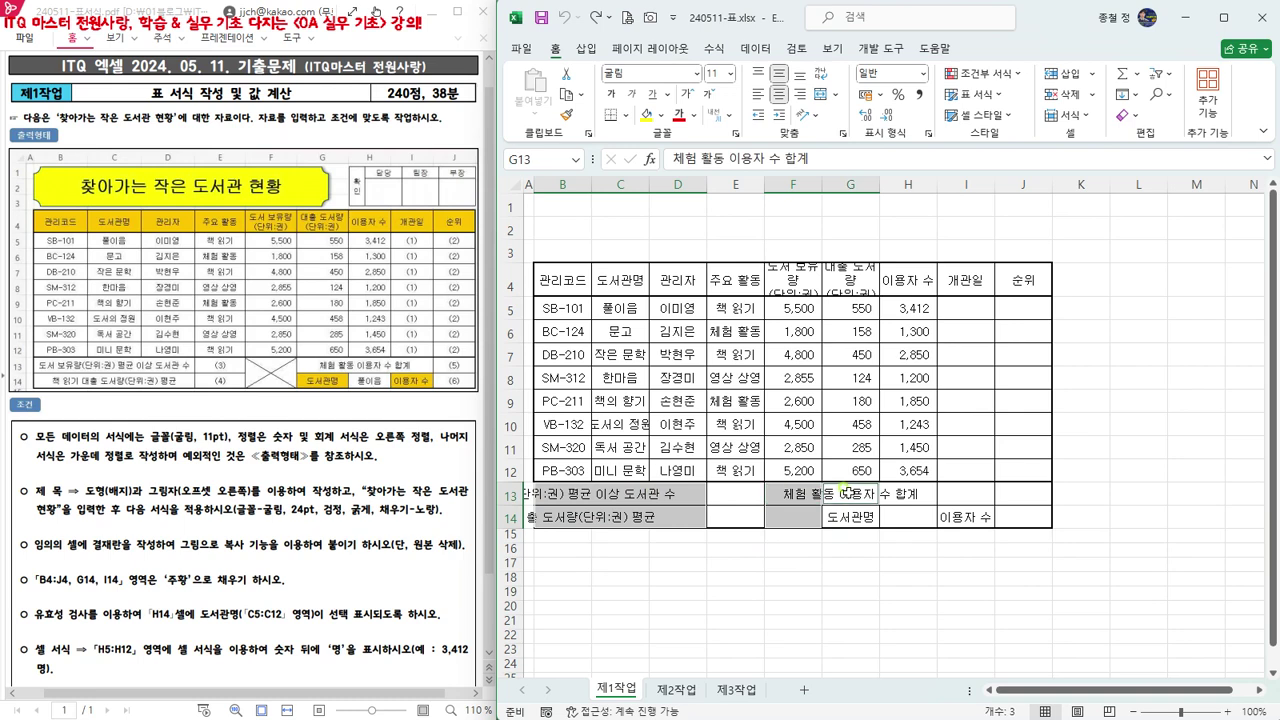
drag(845, 494, 950, 490)
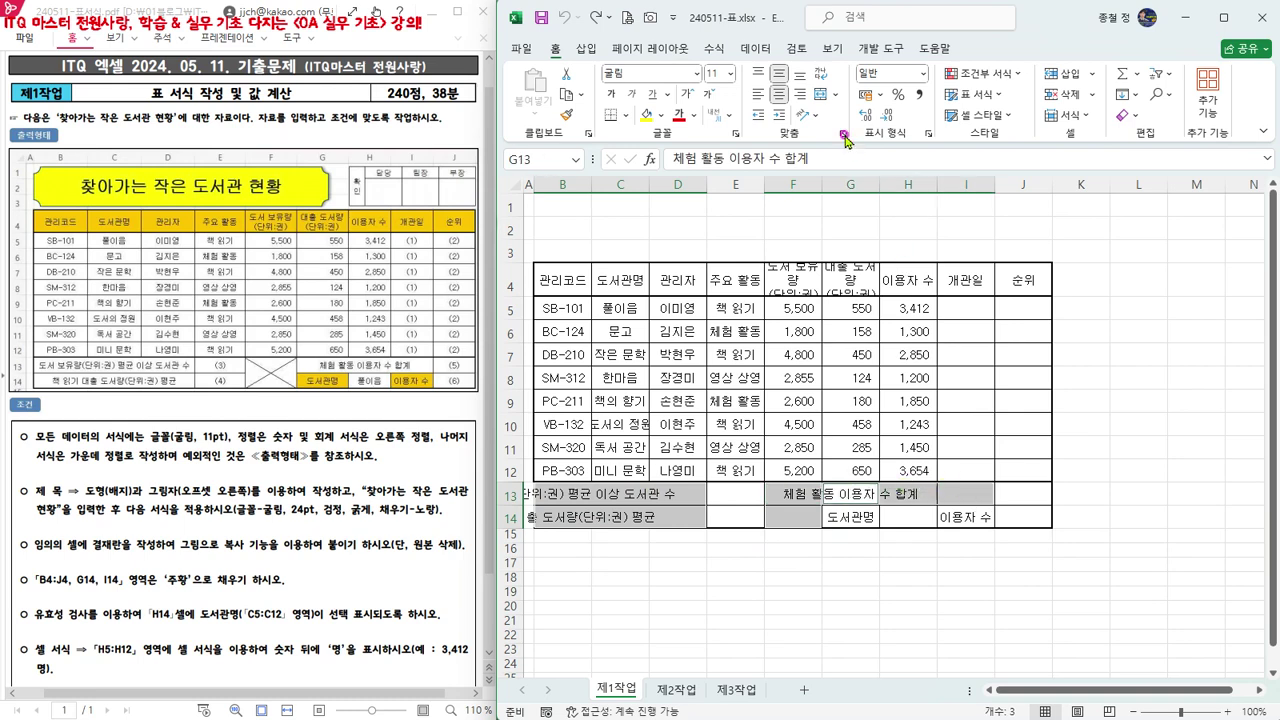
click(820, 94)
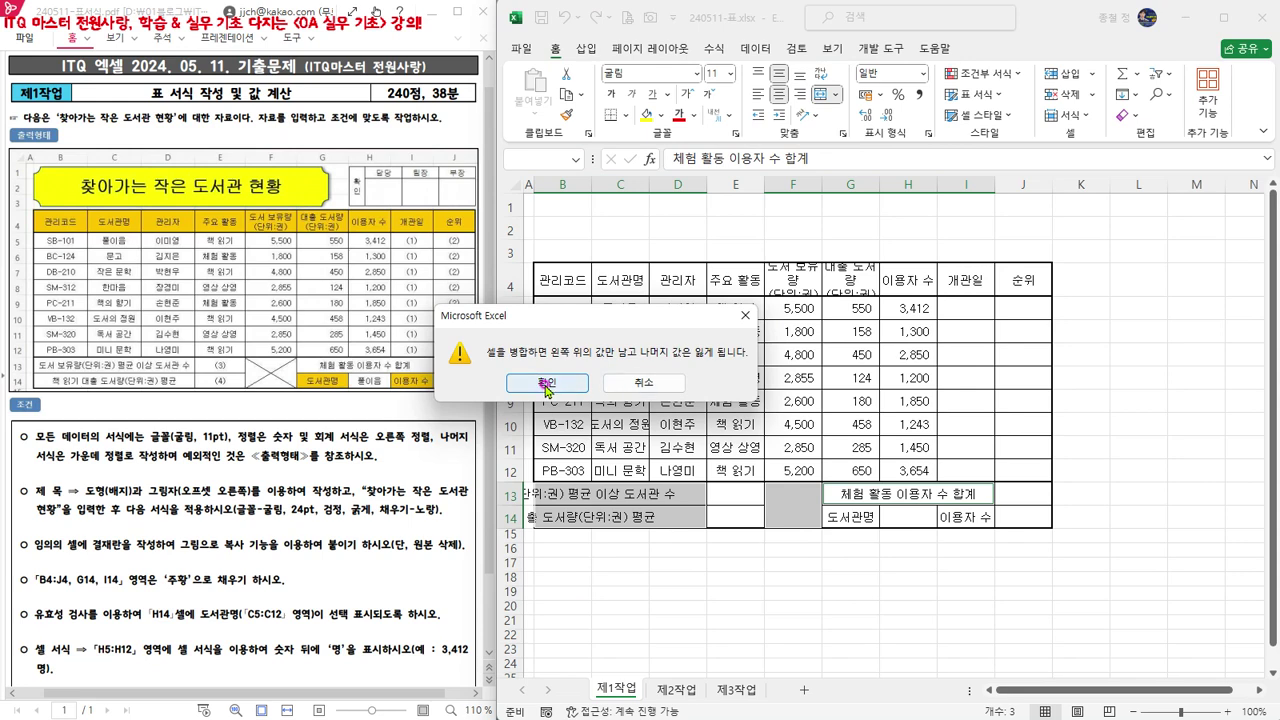
click(549, 387)
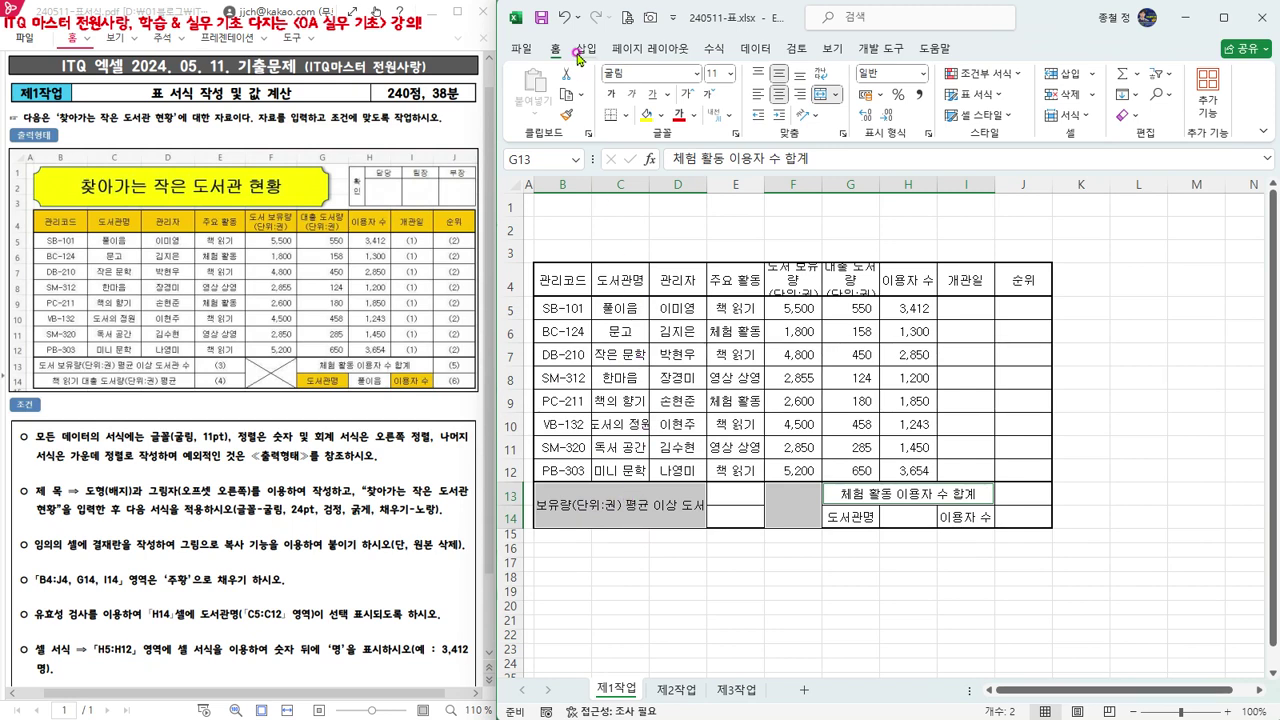
click(565, 18)
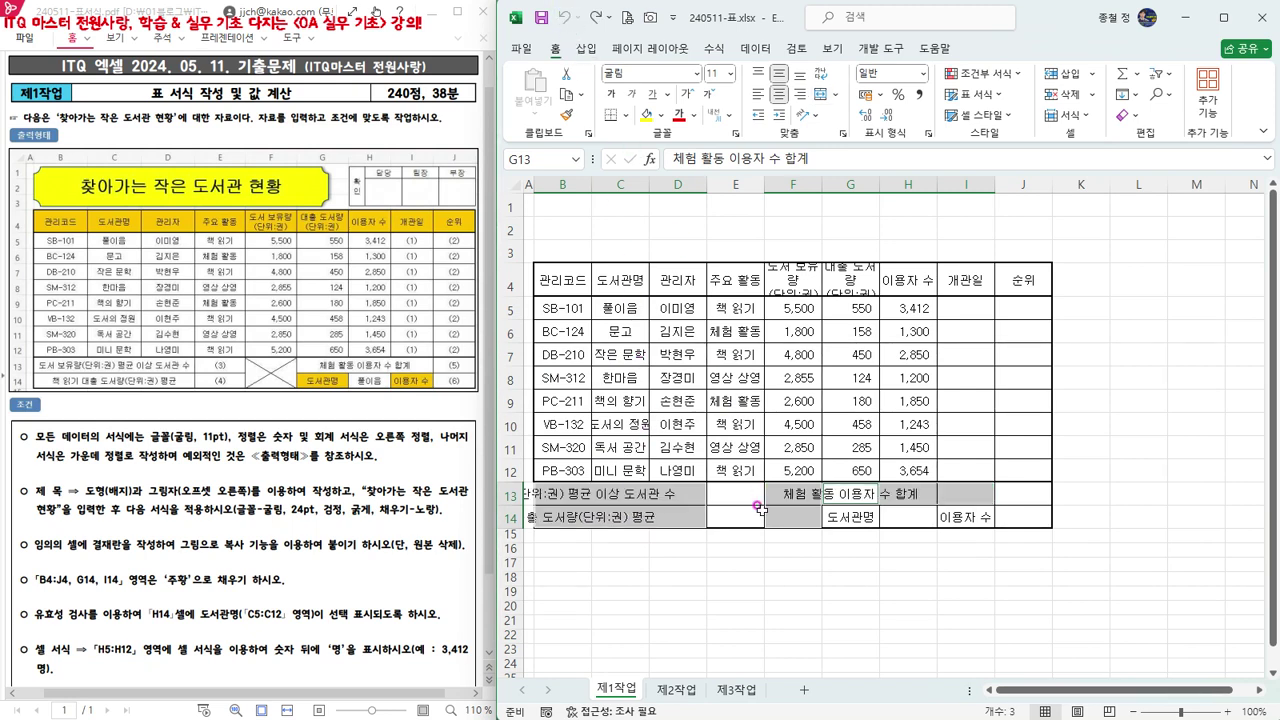
click(733, 606)
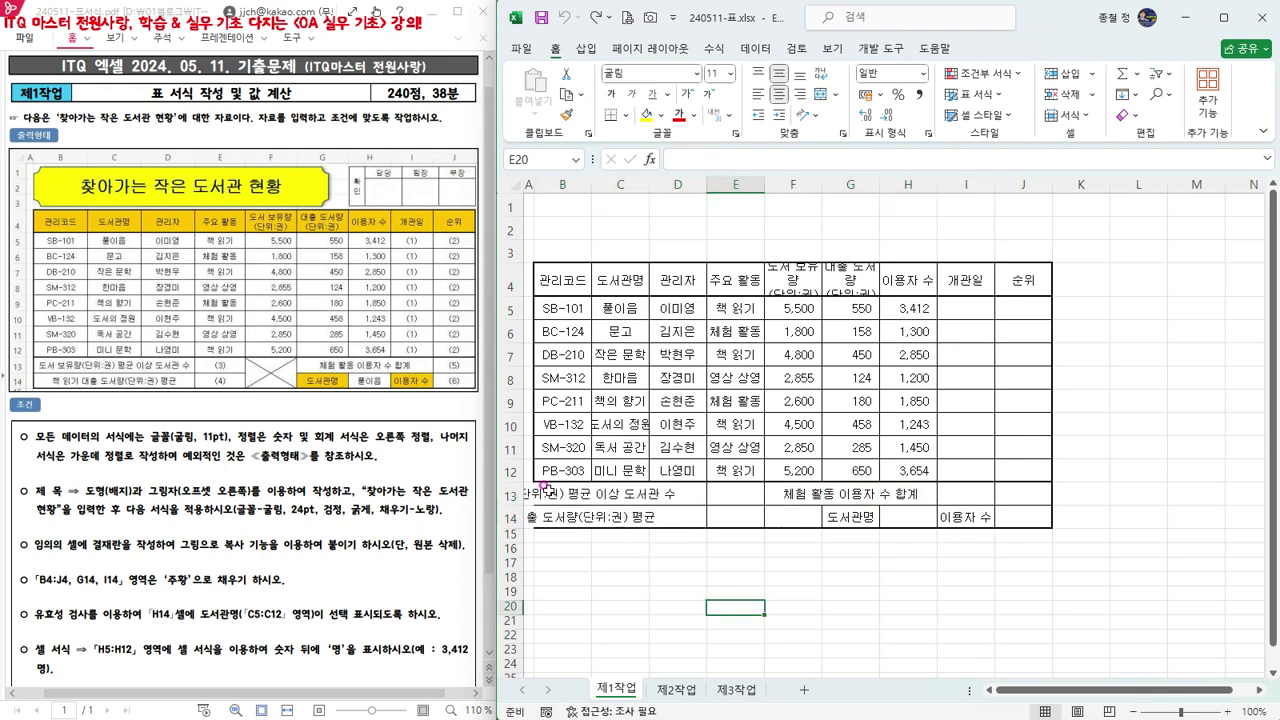
Merge and center B13:D13, B14:D14, F13:F14 and G13:I13 as separate blocks, and select the merged cell F13.
click(547, 492)
mouse_move(547, 490)
mouse_down()
mouse_move(684, 490)
mouse_move(673, 491)
mouse_up()
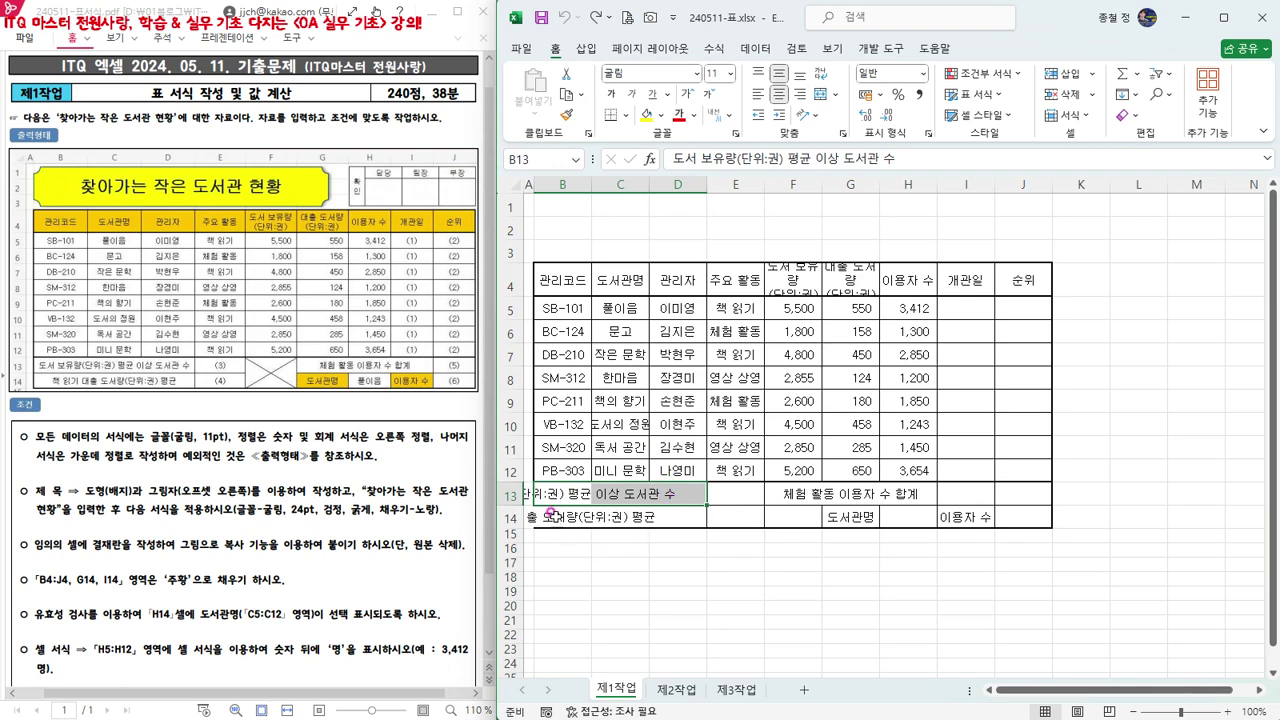
ctrl+drag(551, 514, 665, 517)
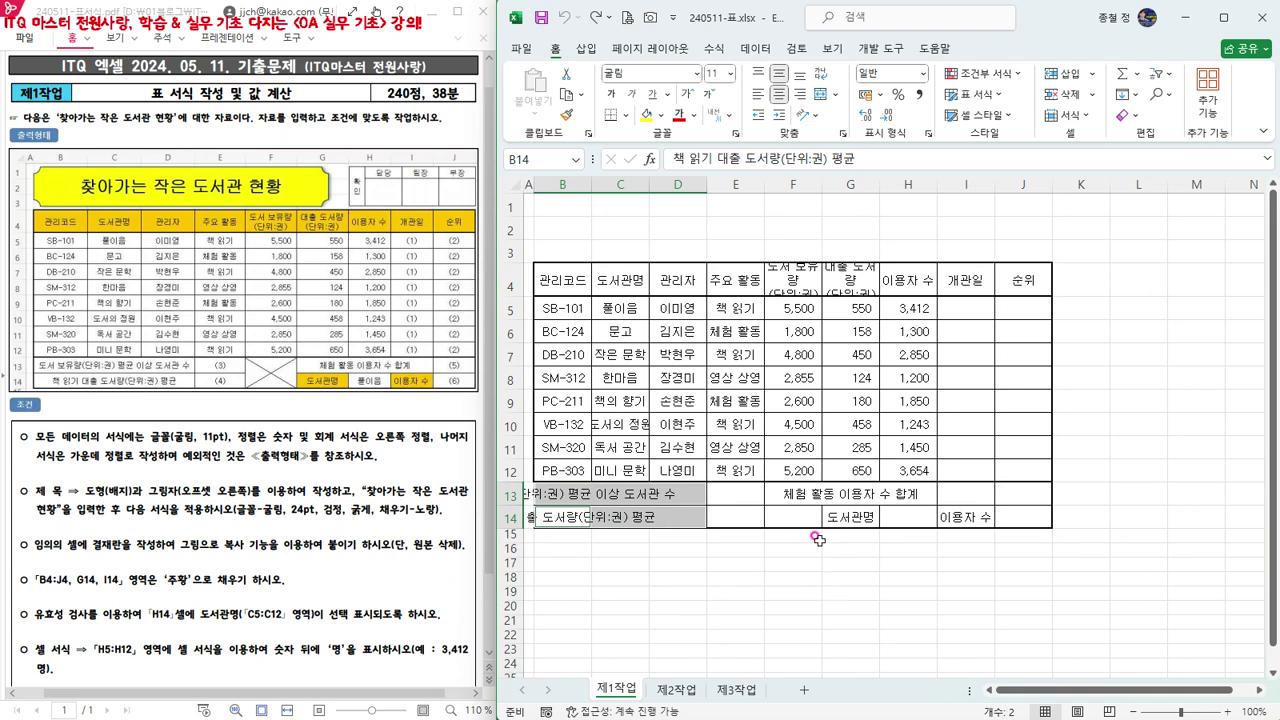
ctrl+drag(791, 492, 796, 517)
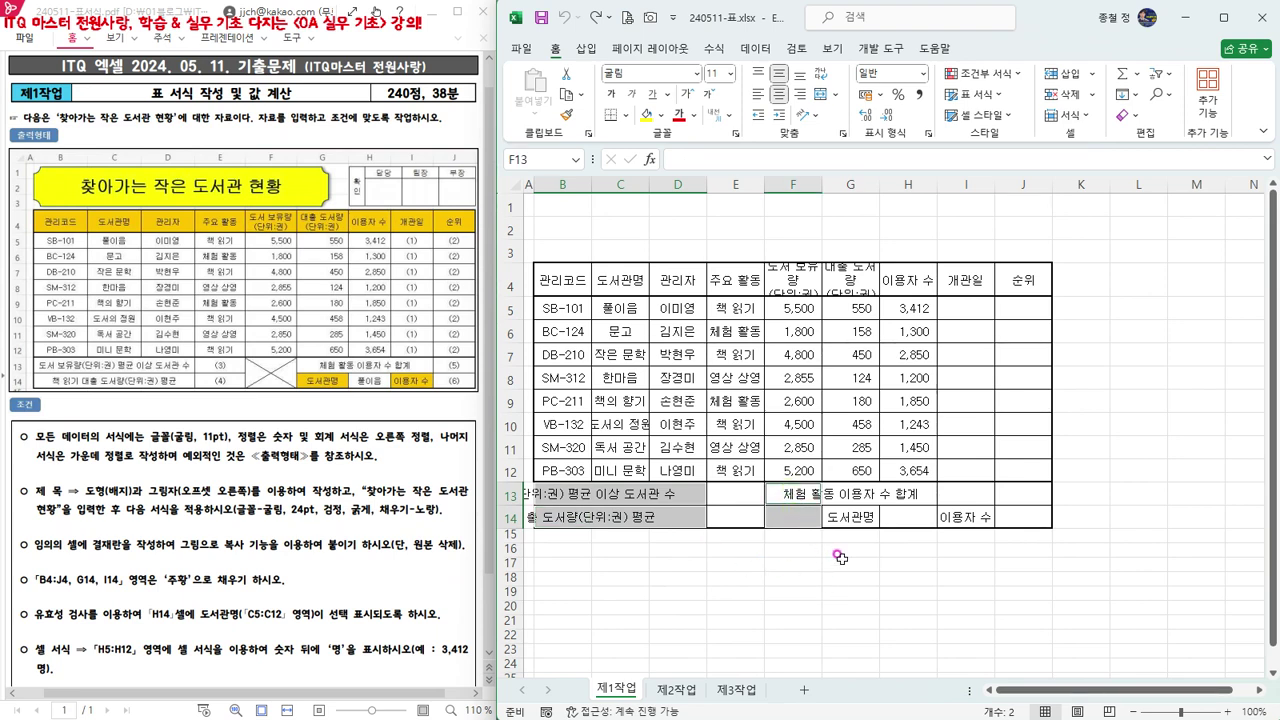
ctrl+click(843, 492)
ctrl+drag(851, 492, 966, 488)
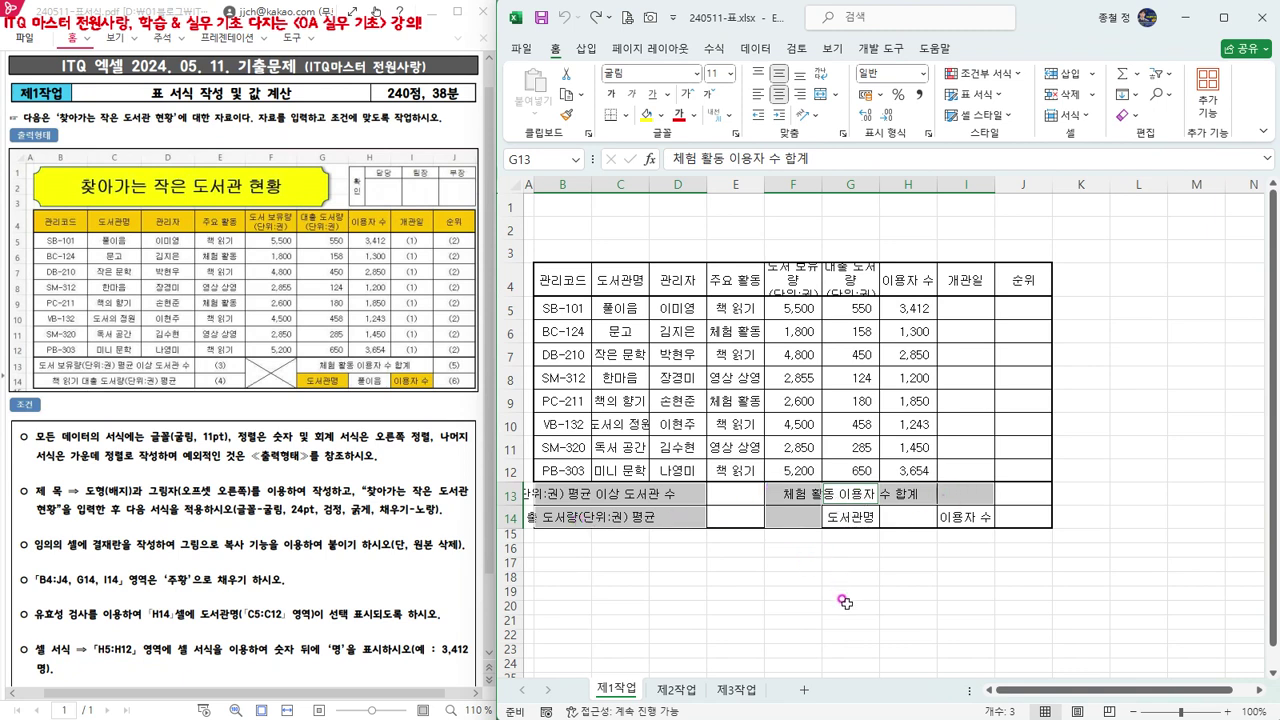
click(820, 96)
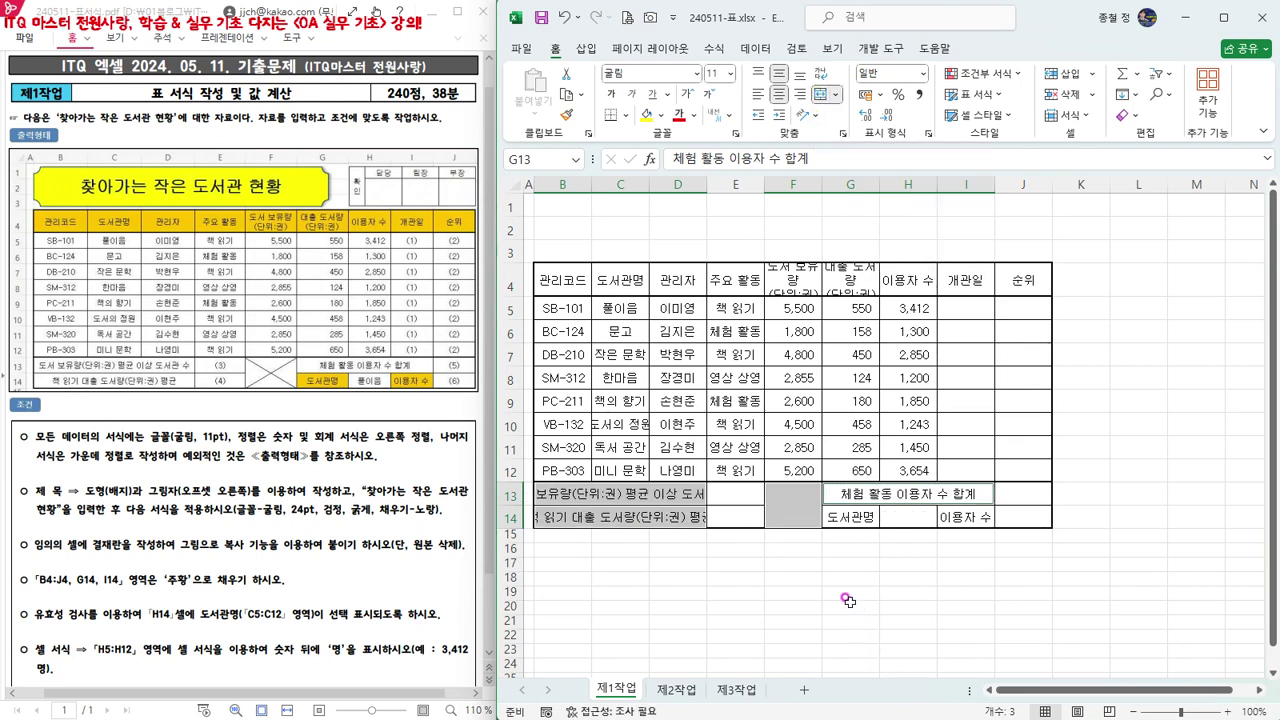
click(788, 496)
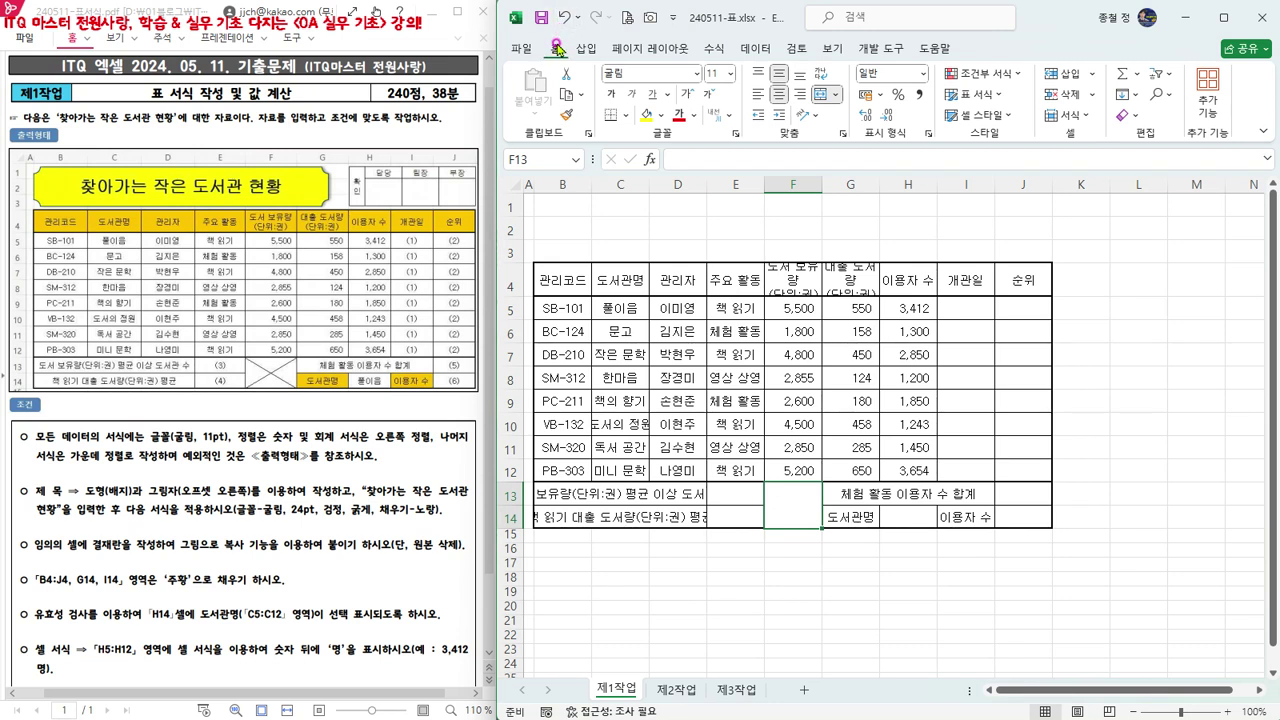
click(1085, 116)
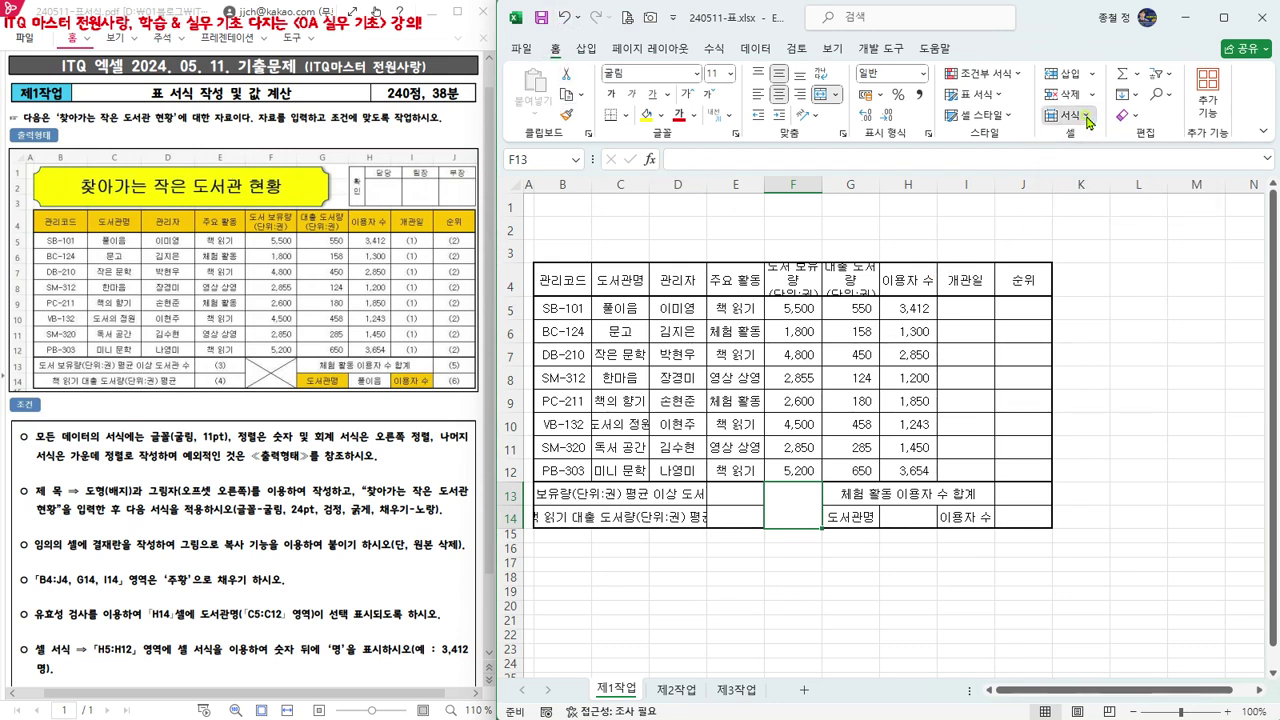
click(1094, 487)
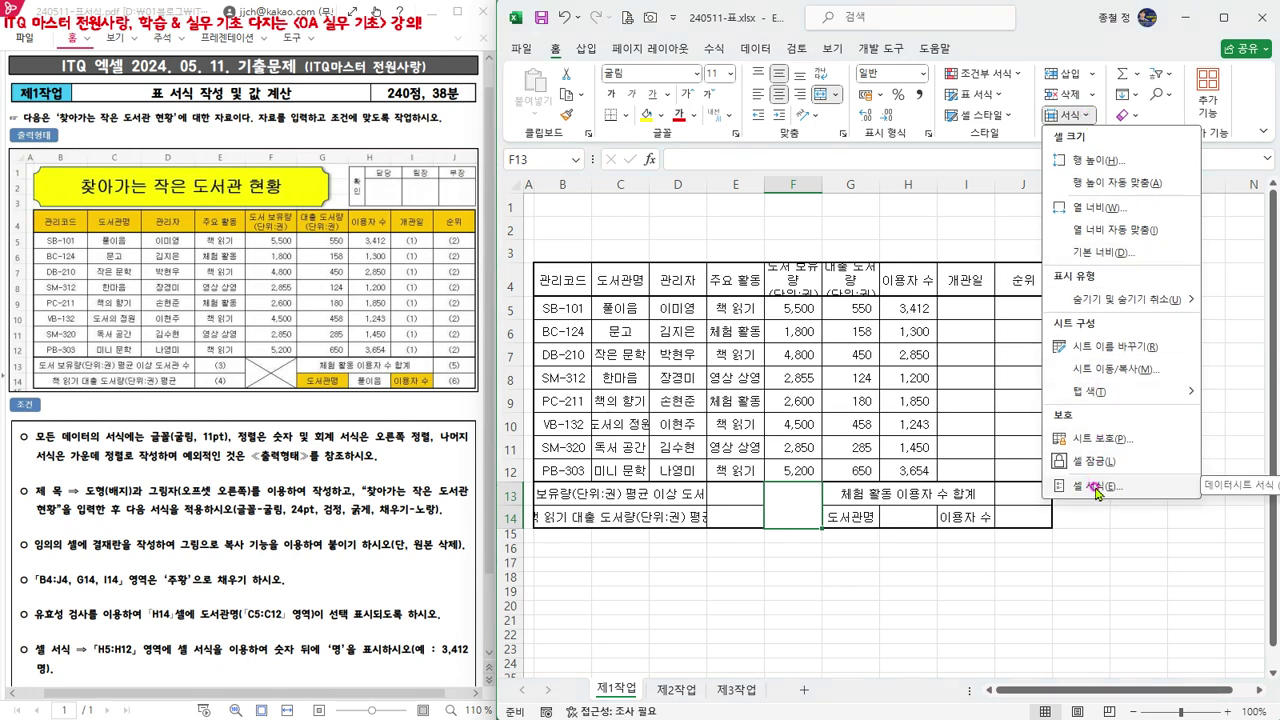
click(1094, 487)
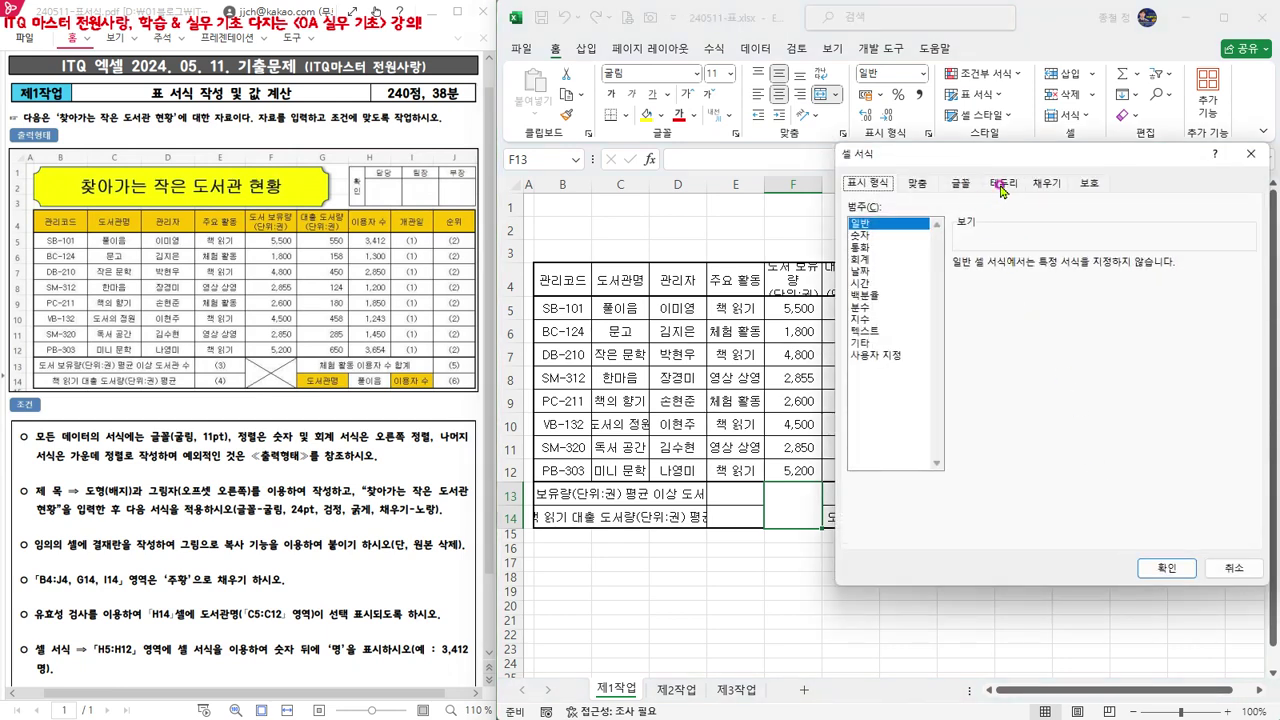
click(1002, 188)
click(971, 401)
click(1147, 400)
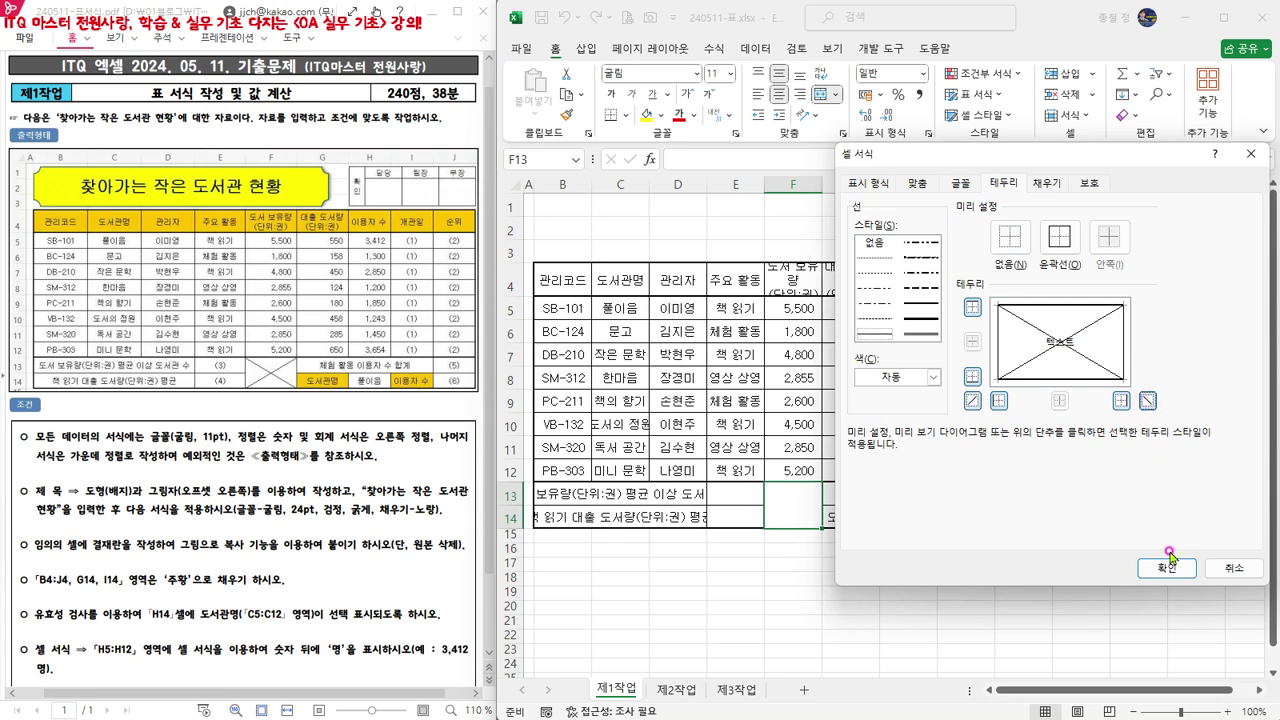
click(1233, 569)
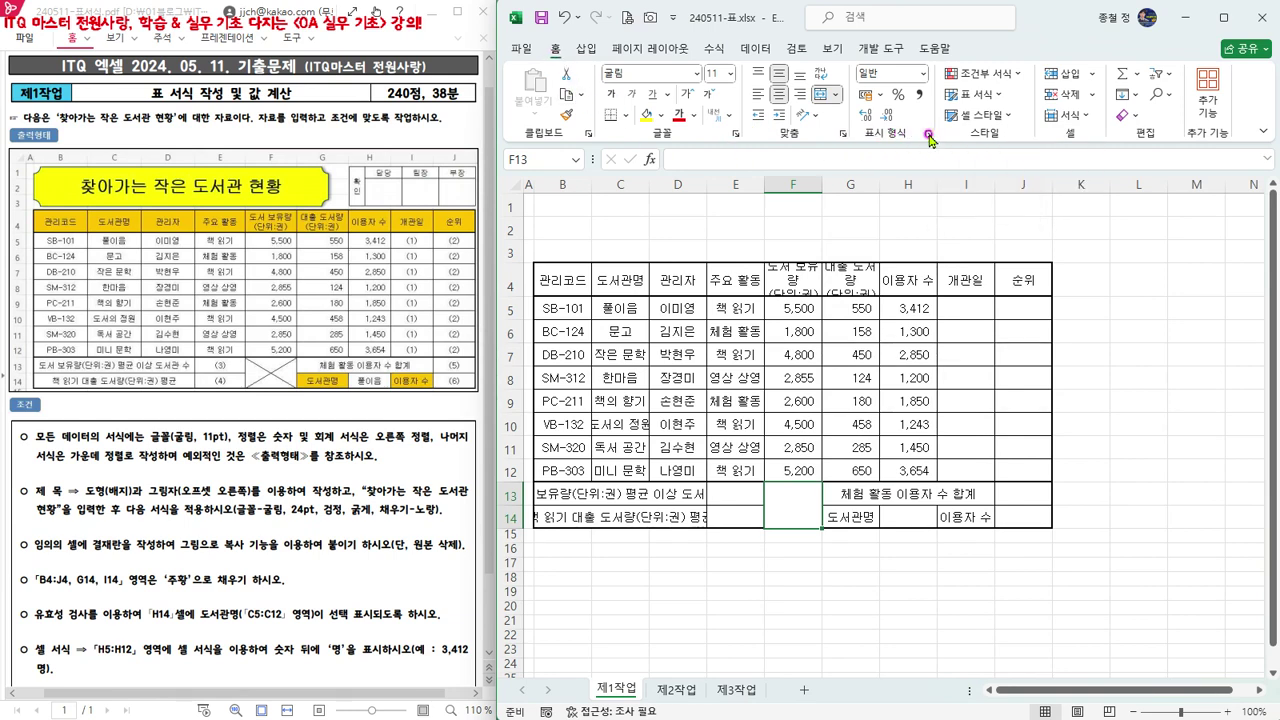
click(929, 135)
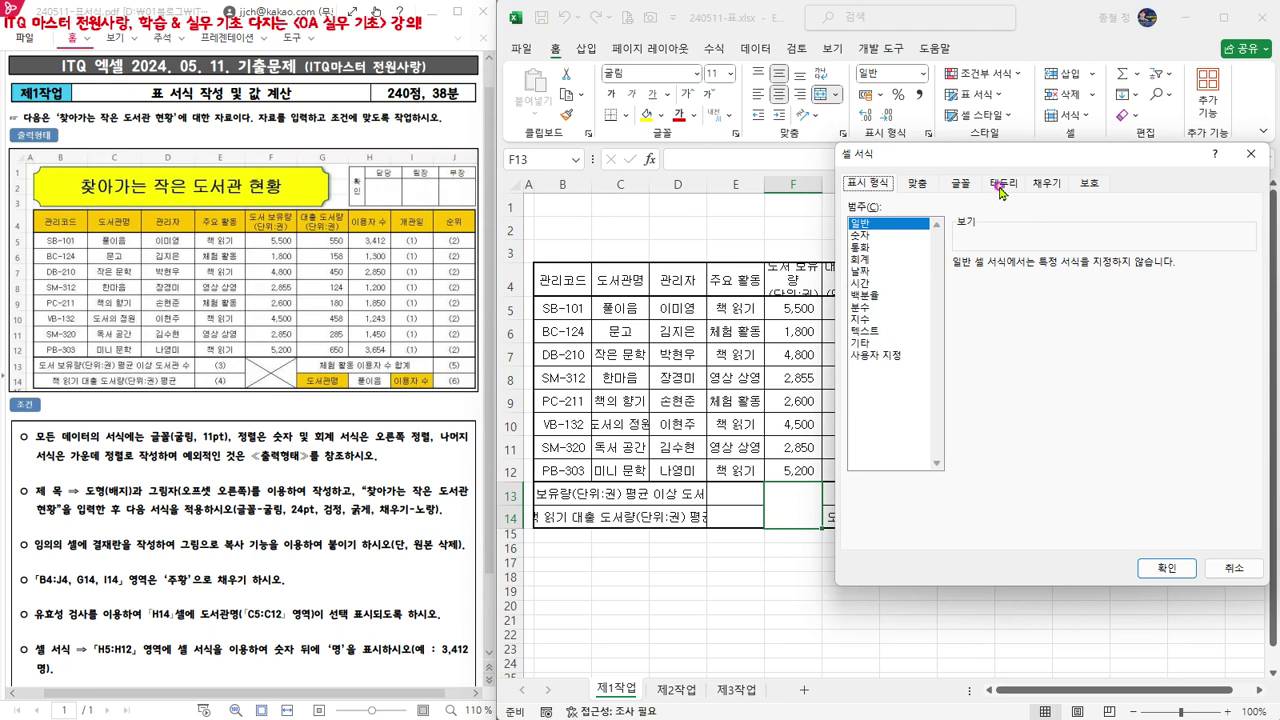
click(1001, 186)
click(975, 401)
click(1147, 400)
click(1230, 569)
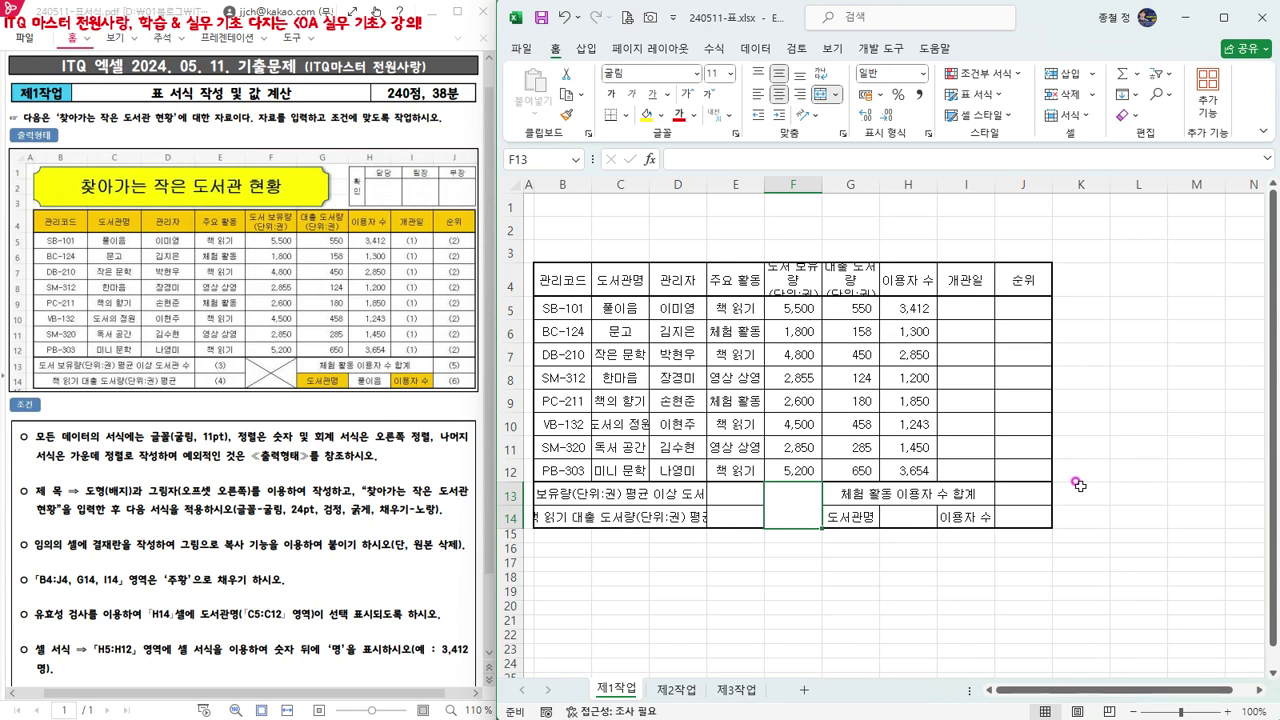
Add both diagonal borders to the merged cell F13:F14 so that they form an X.
key(ctrl+1)
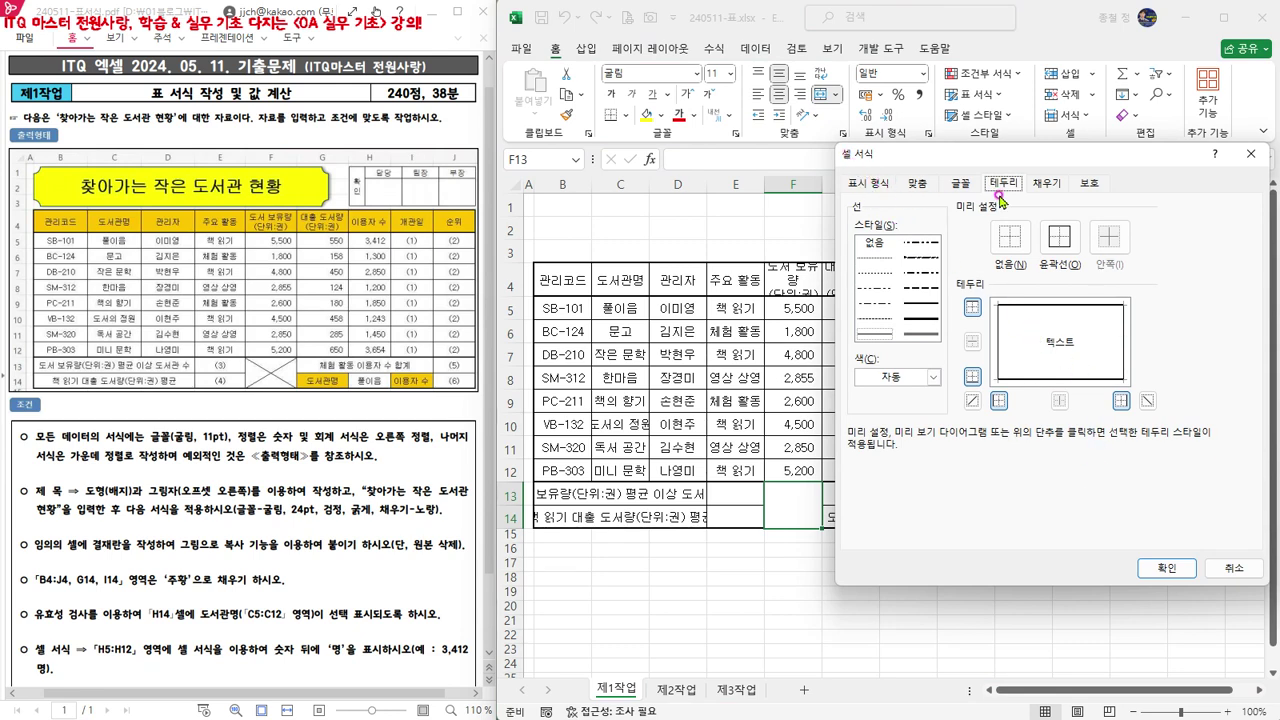
click(972, 401)
click(1147, 400)
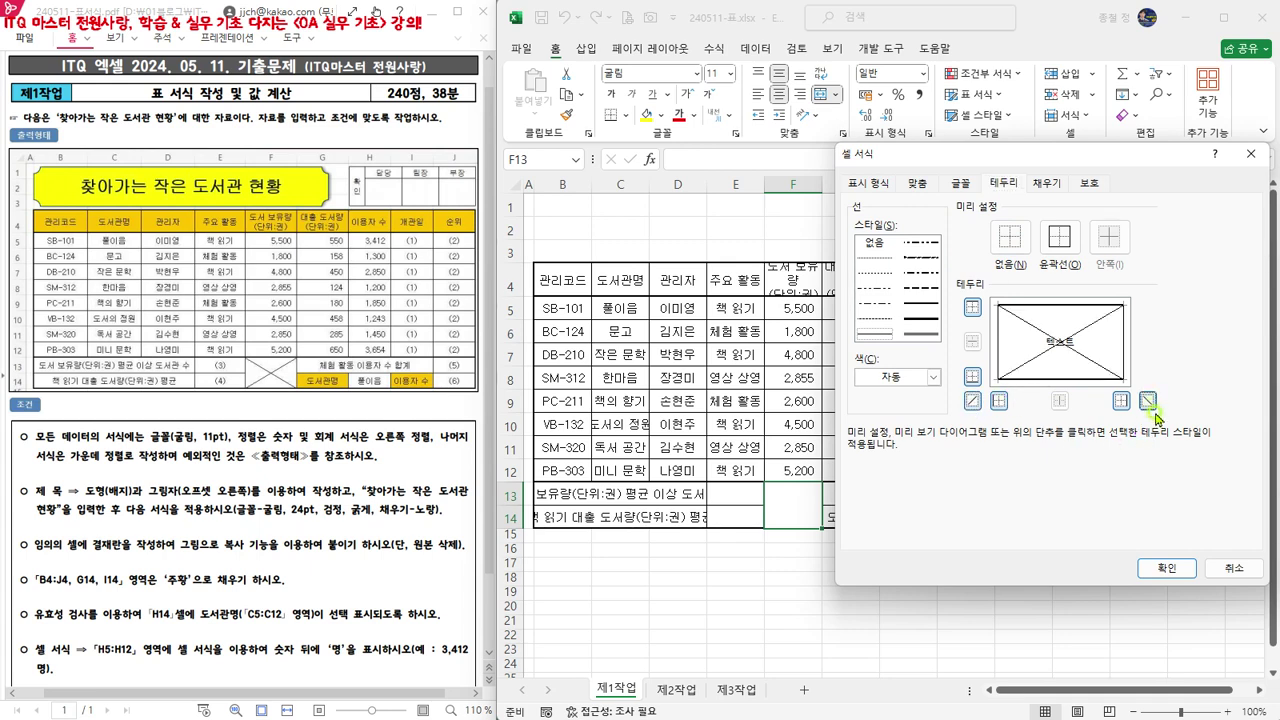
click(1181, 568)
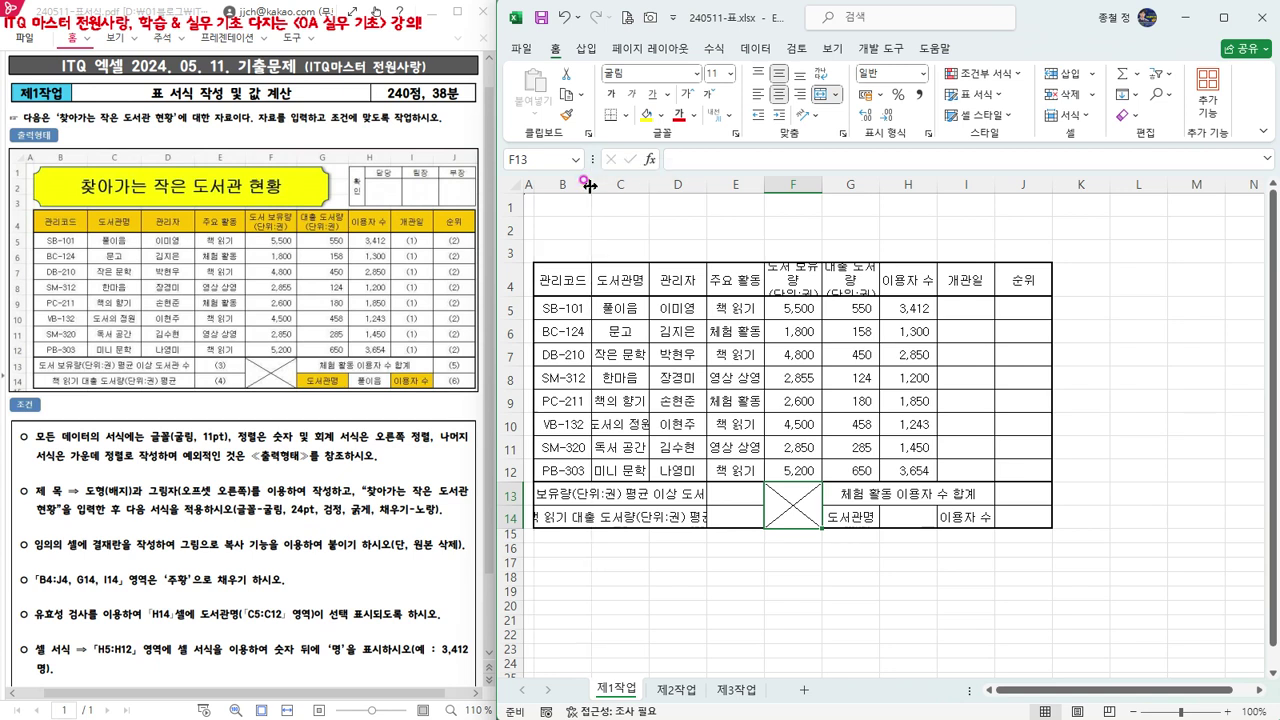
AutoFit the widths of columns C through H to their contents.
double_click(649, 186)
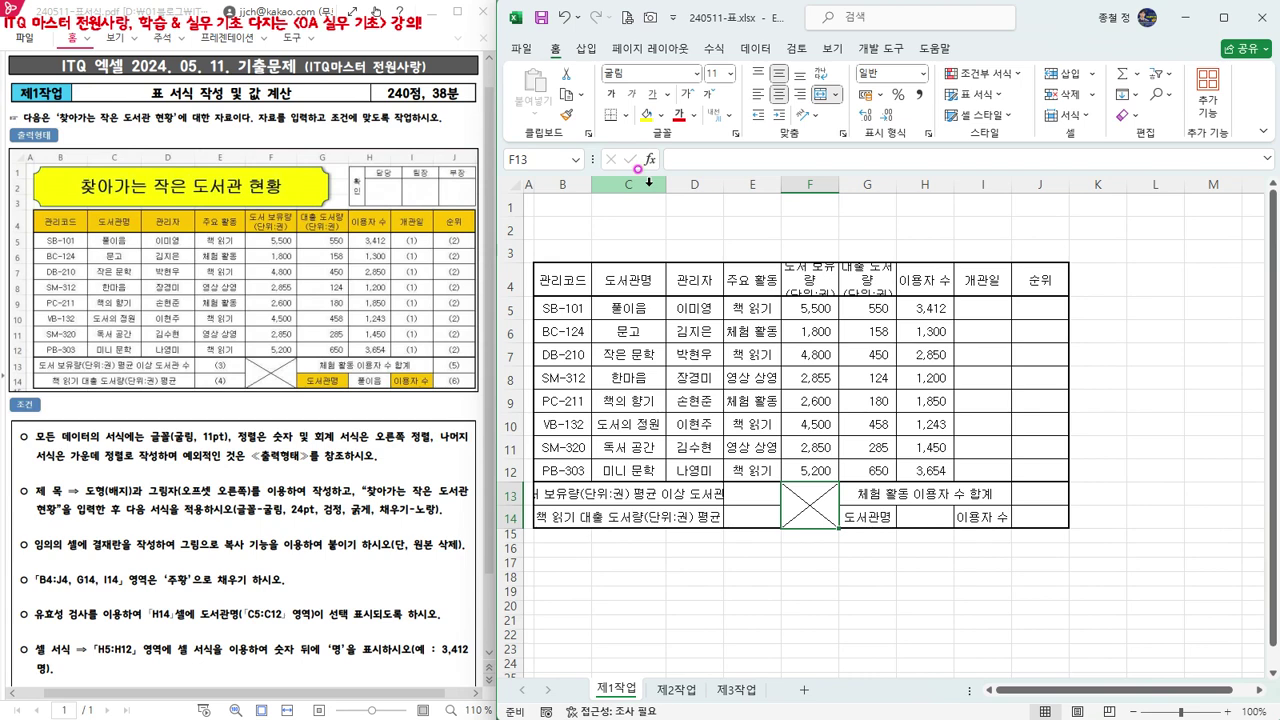
double_click(722, 187)
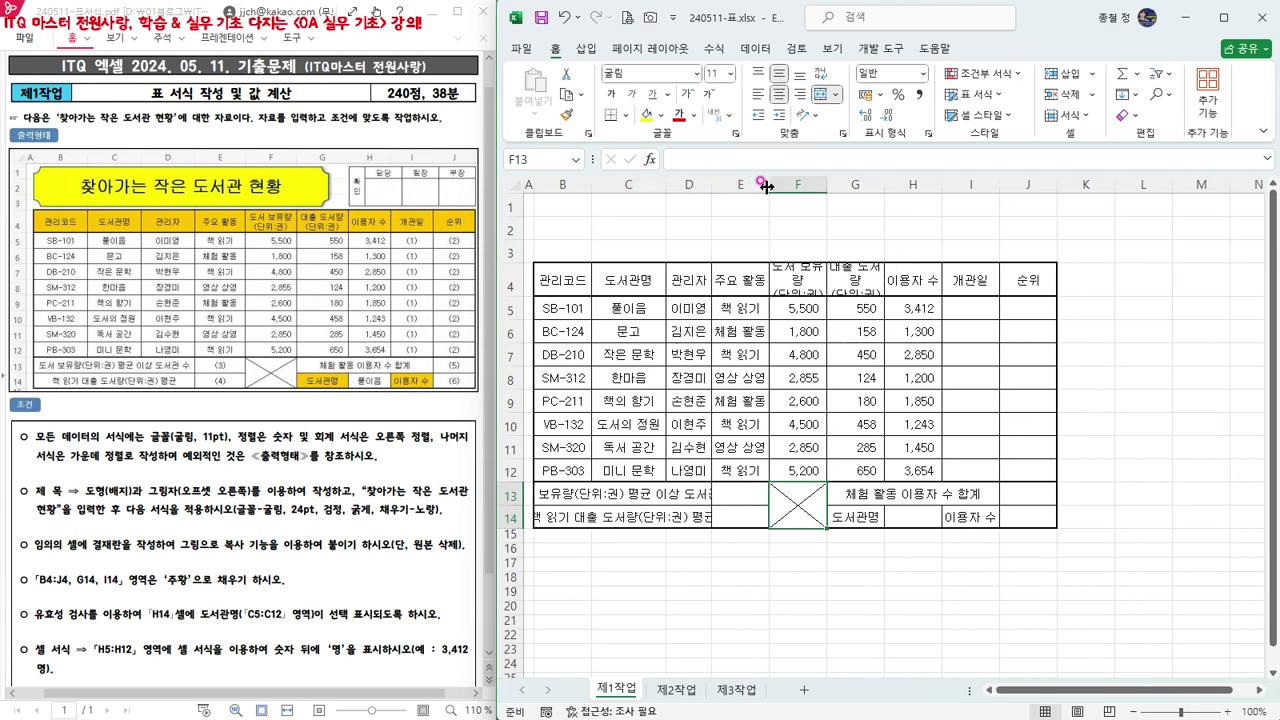
double_click(769, 185)
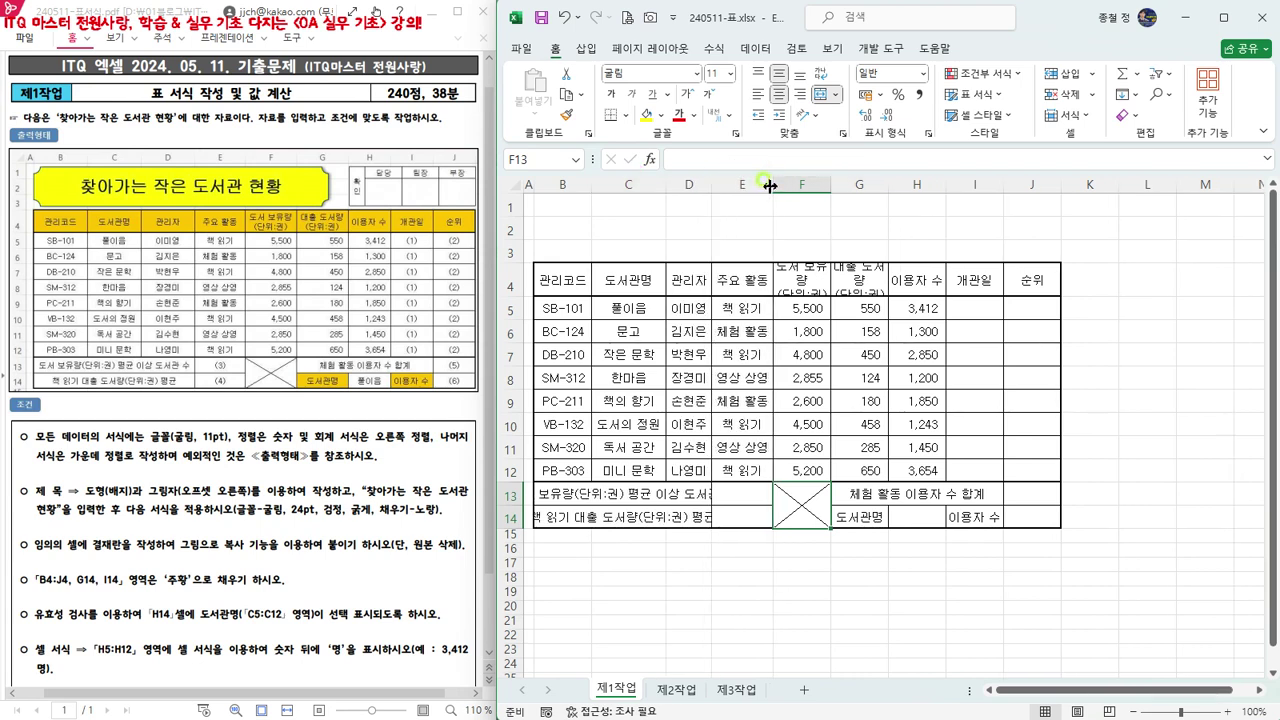
double_click(832, 185)
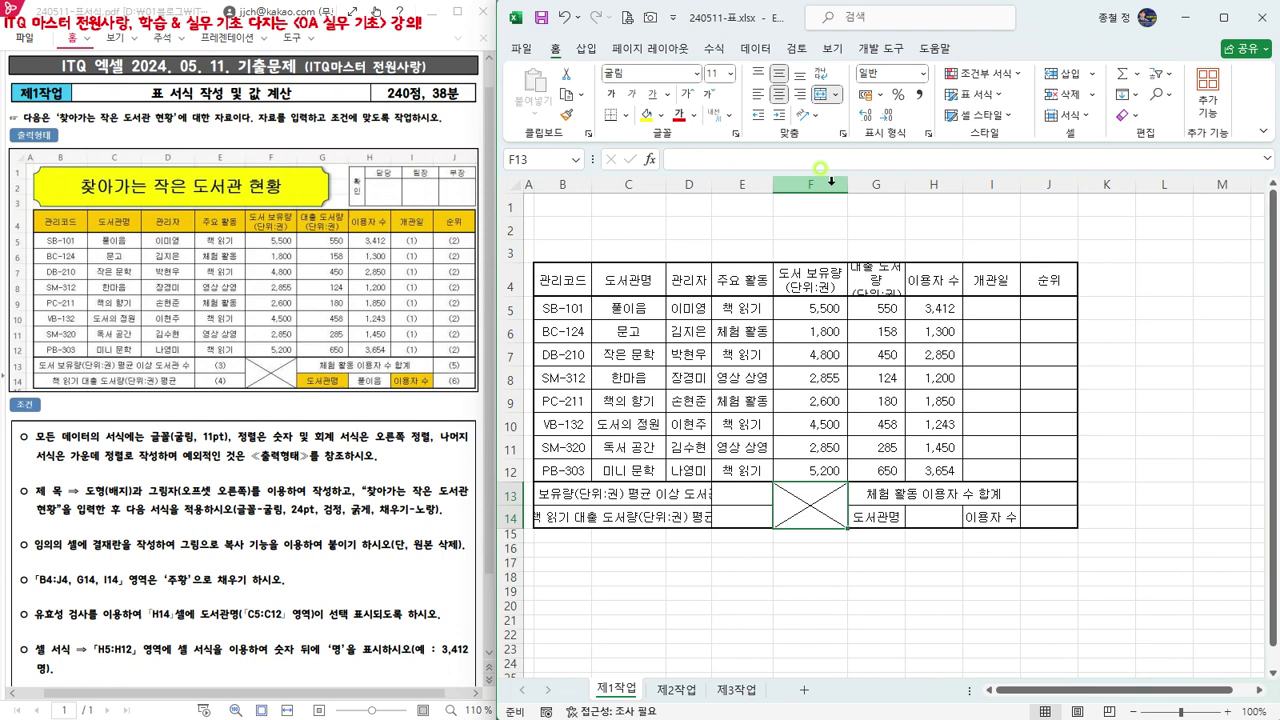
double_click(905, 185)
double_click(978, 185)
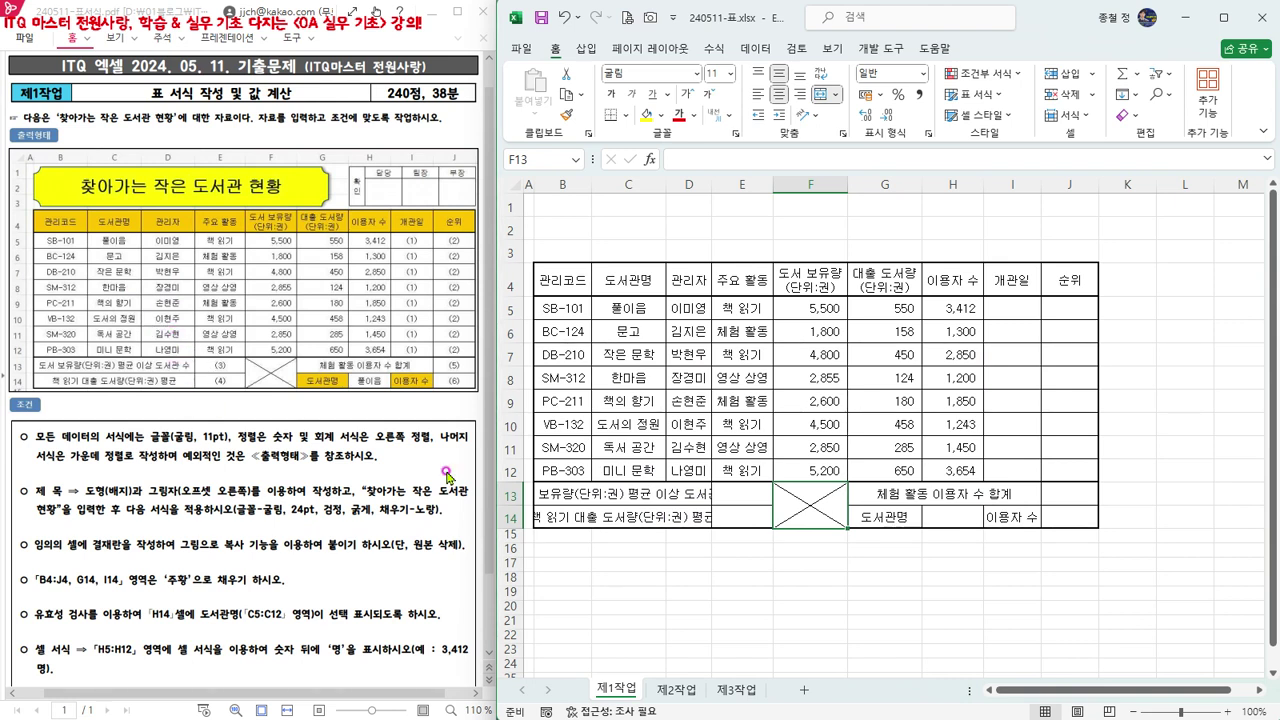
click(955, 520)
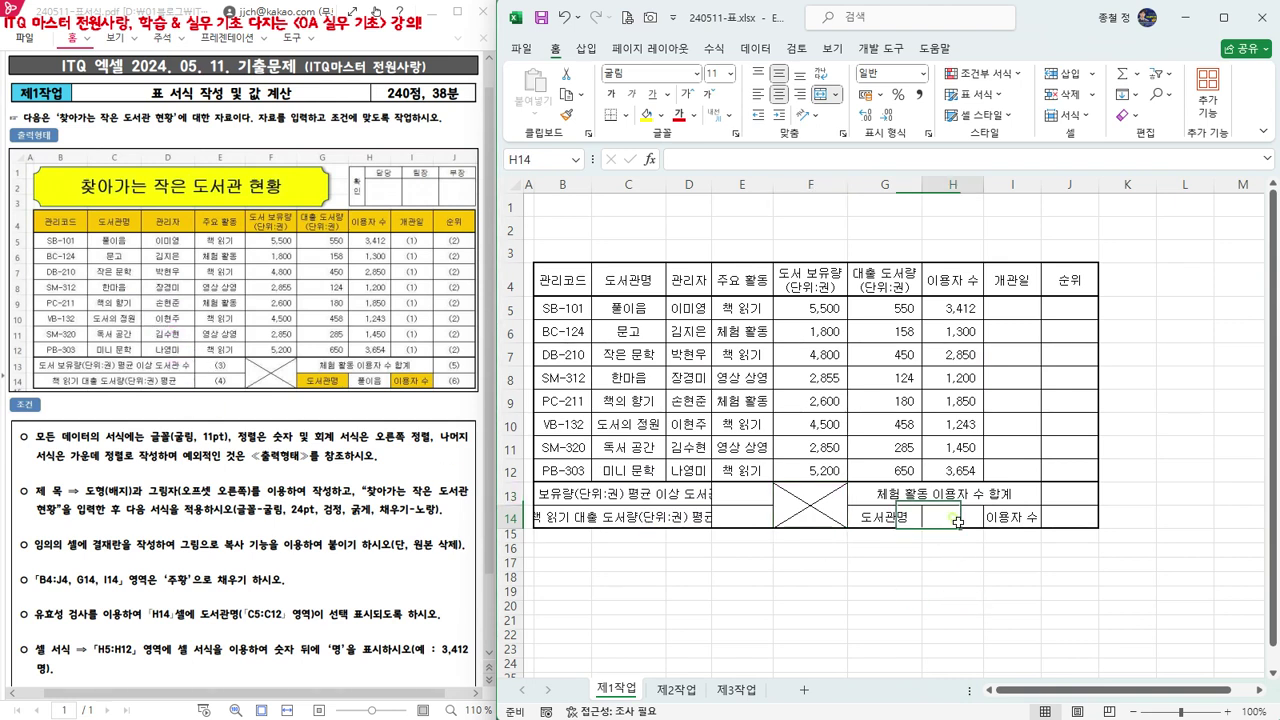
drag(638, 308, 636, 470)
click(945, 518)
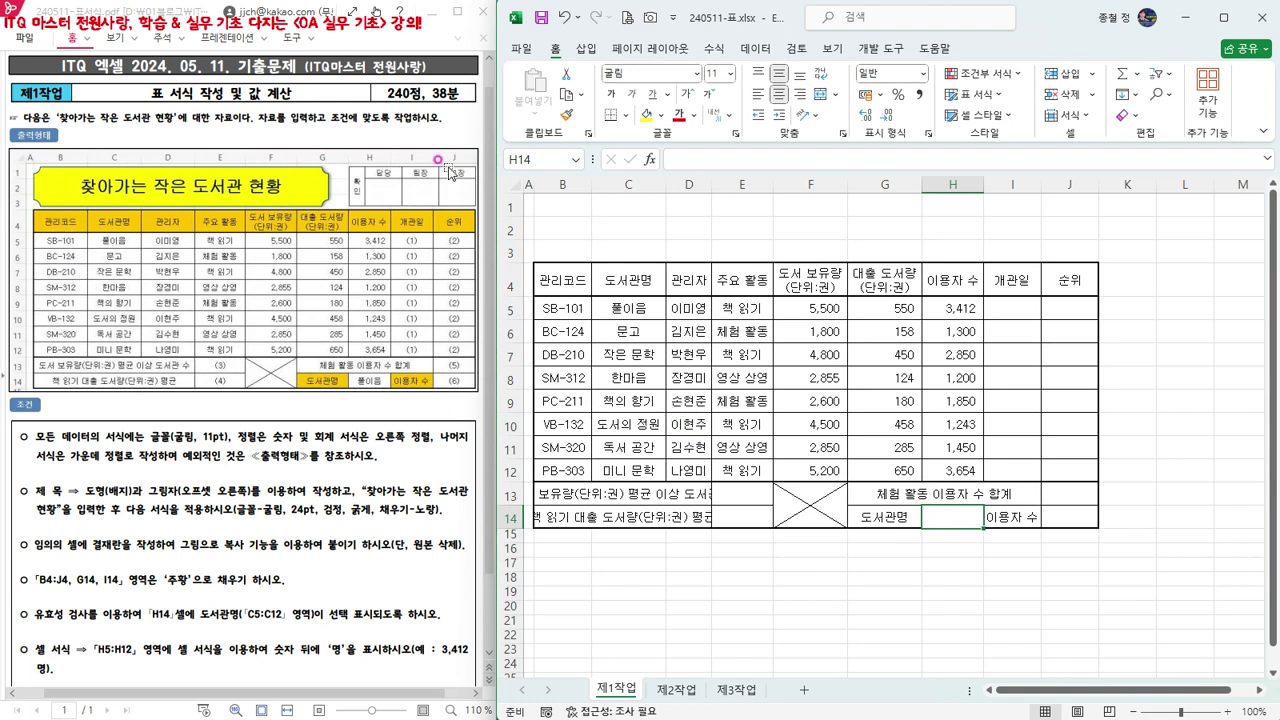
Widen columns B to G slightly, with F and G equally wide, so the labels in B13:D13 and B14:D14 fit completely.
drag(591, 185, 765, 187)
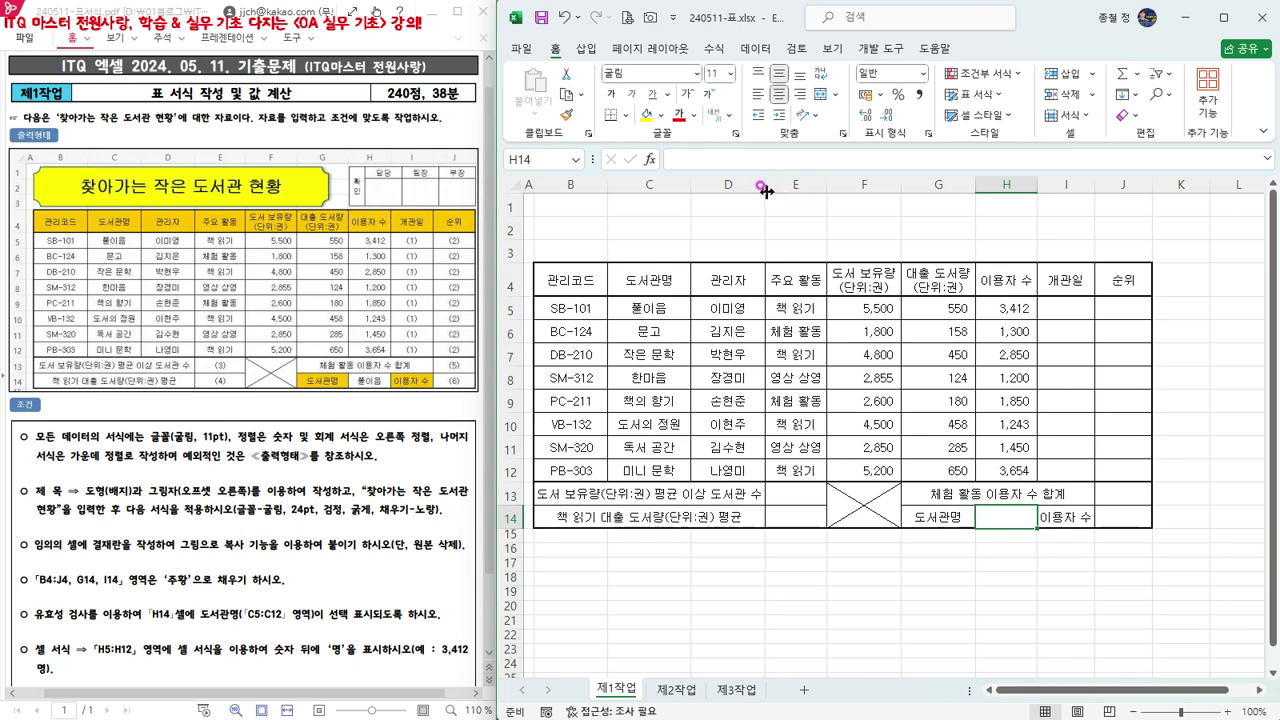
drag(765, 186, 772, 190)
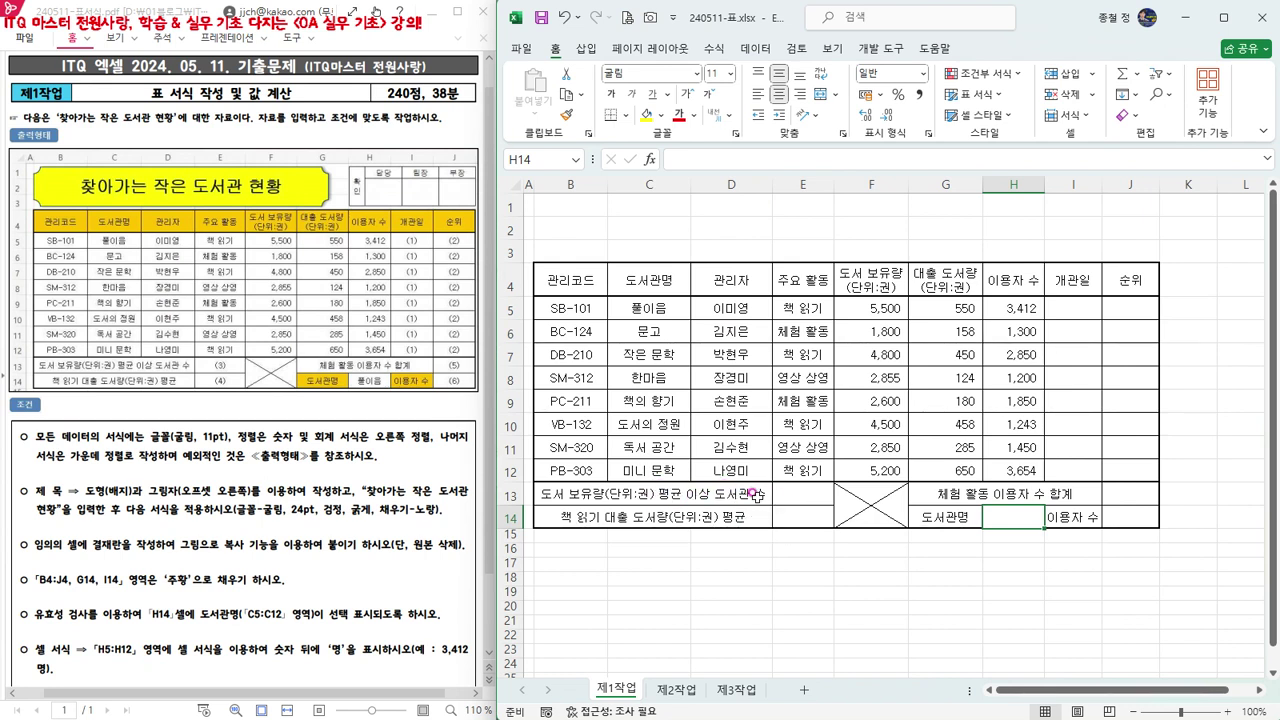
drag(831, 184, 844, 183)
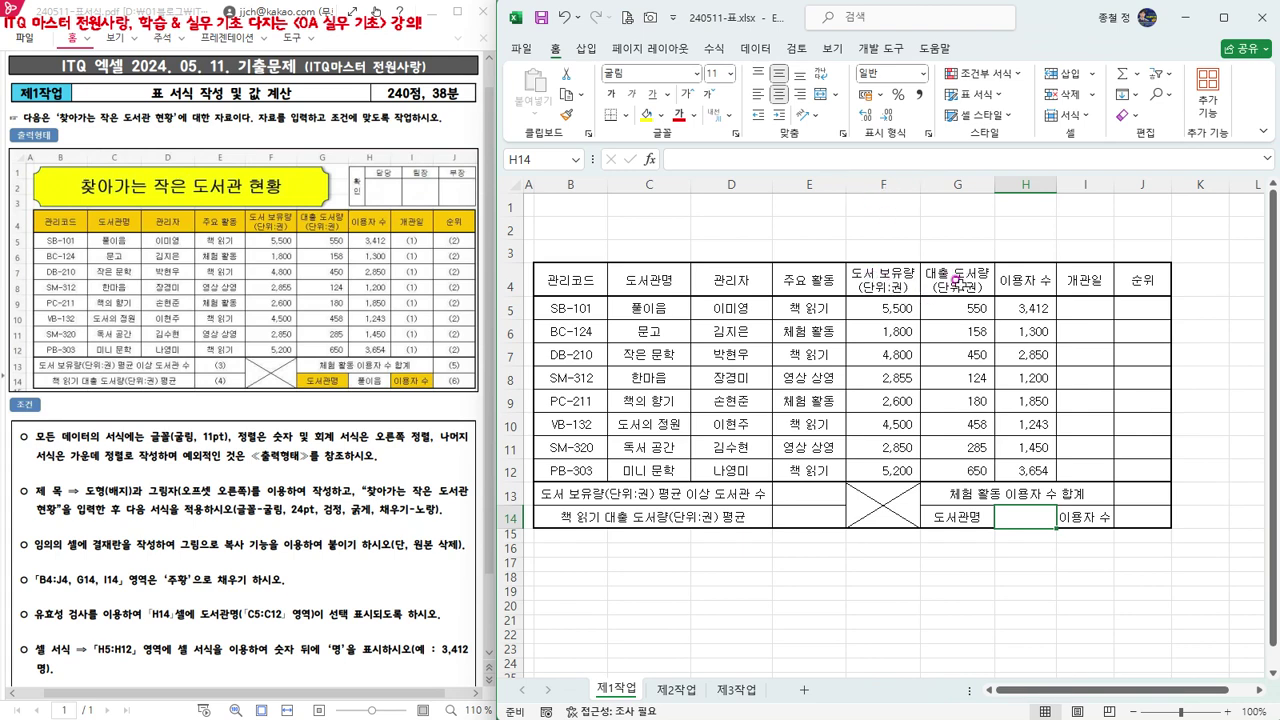
drag(872, 184, 926, 185)
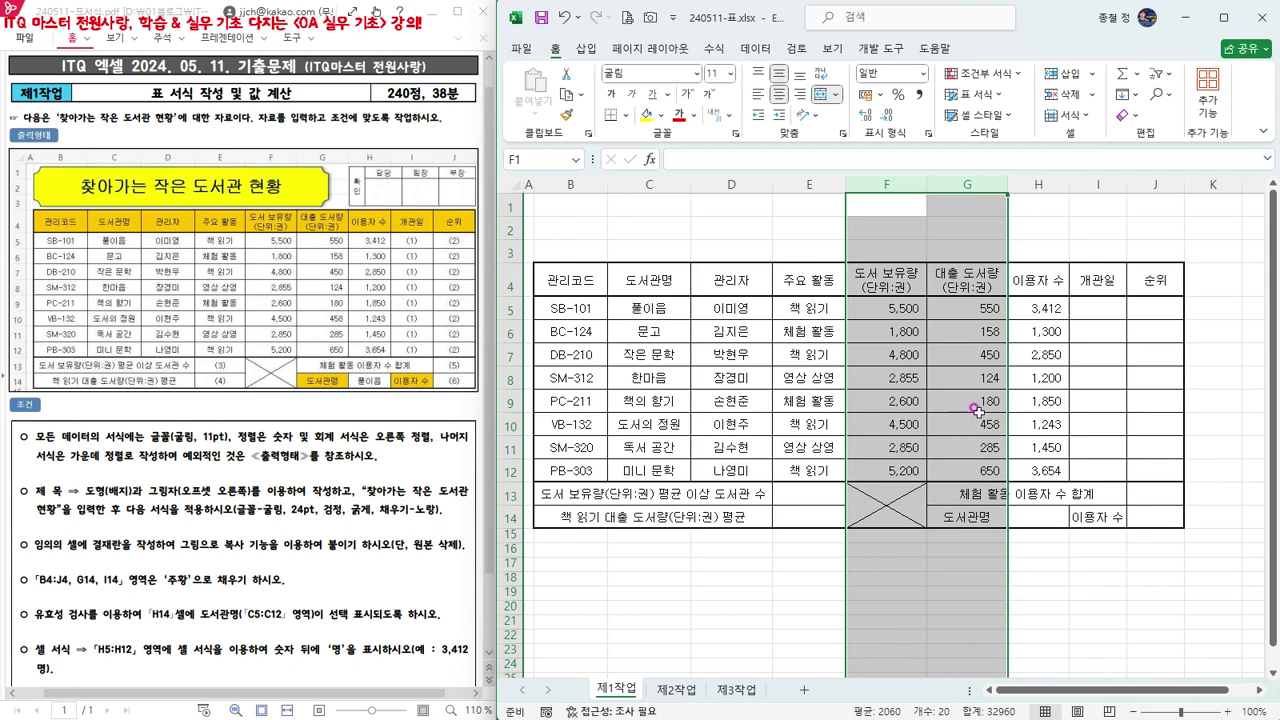
Widen column H to about 90 pixels and column I to a similar width, and select cell J9.
click(1069, 184)
click(1062, 184)
drag(1069, 184, 1078, 184)
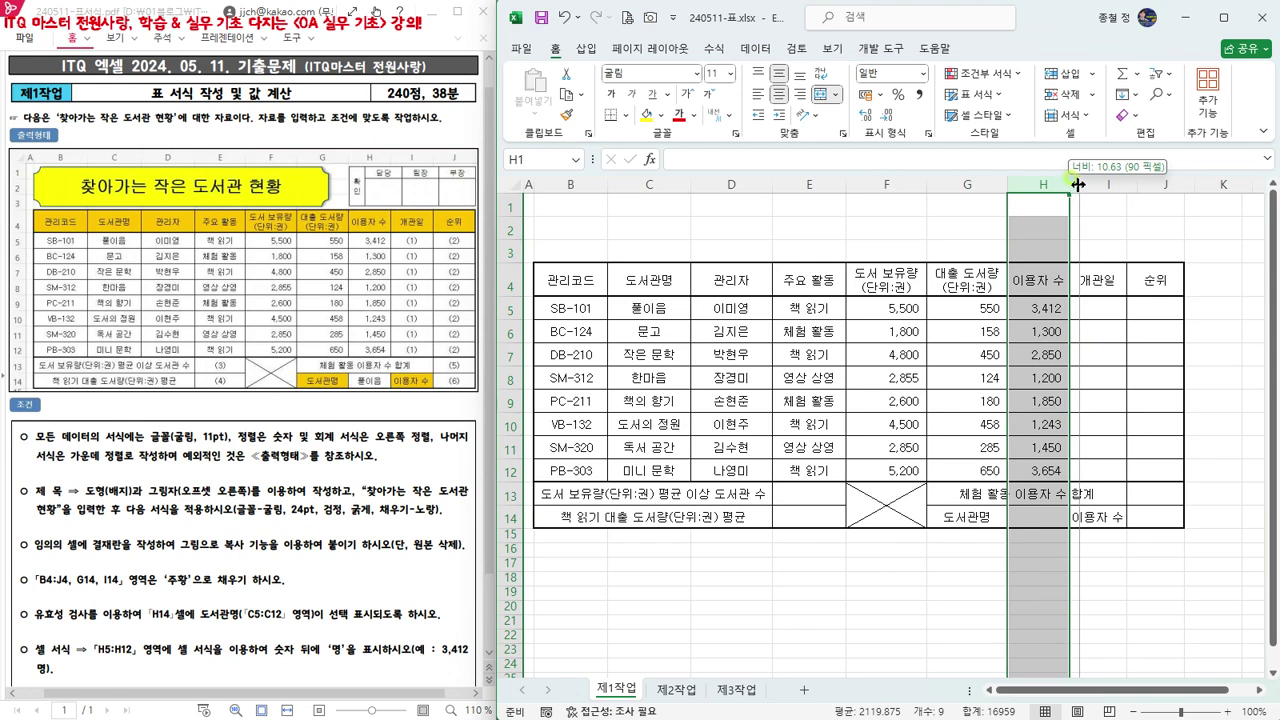
drag(1077, 184, 1077, 184)
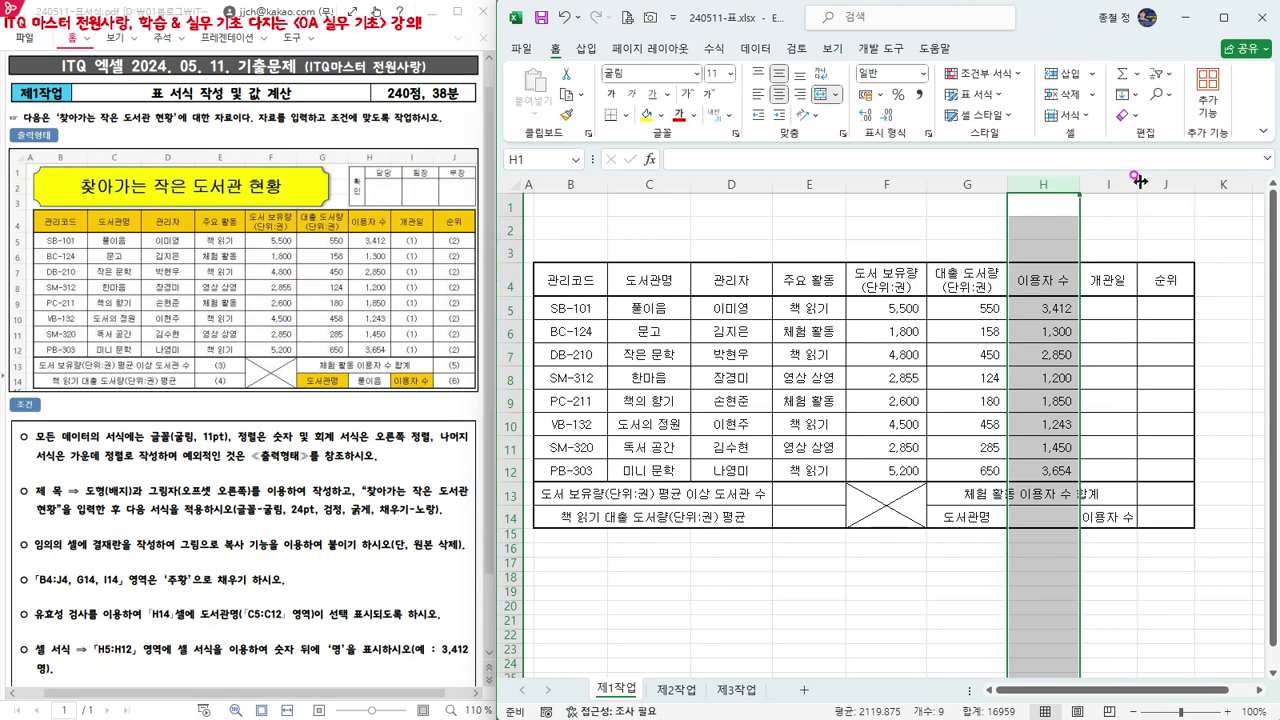
drag(1140, 181, 1155, 183)
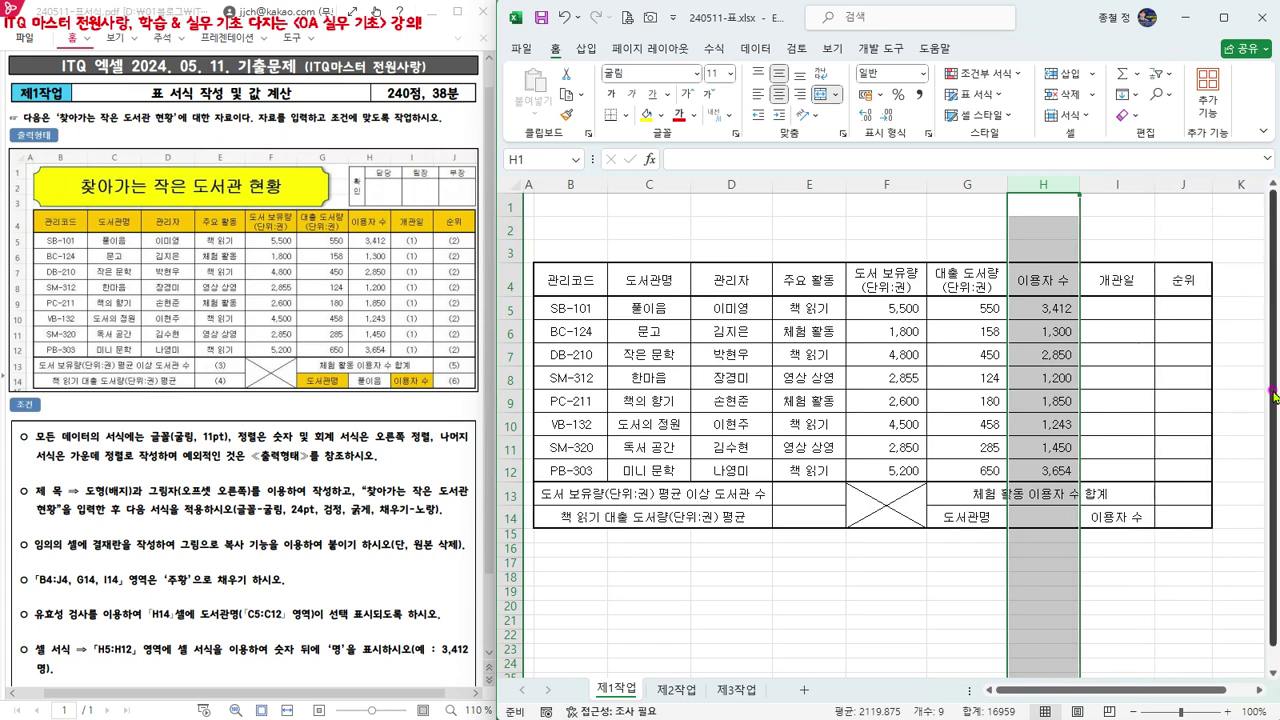
click(1179, 395)
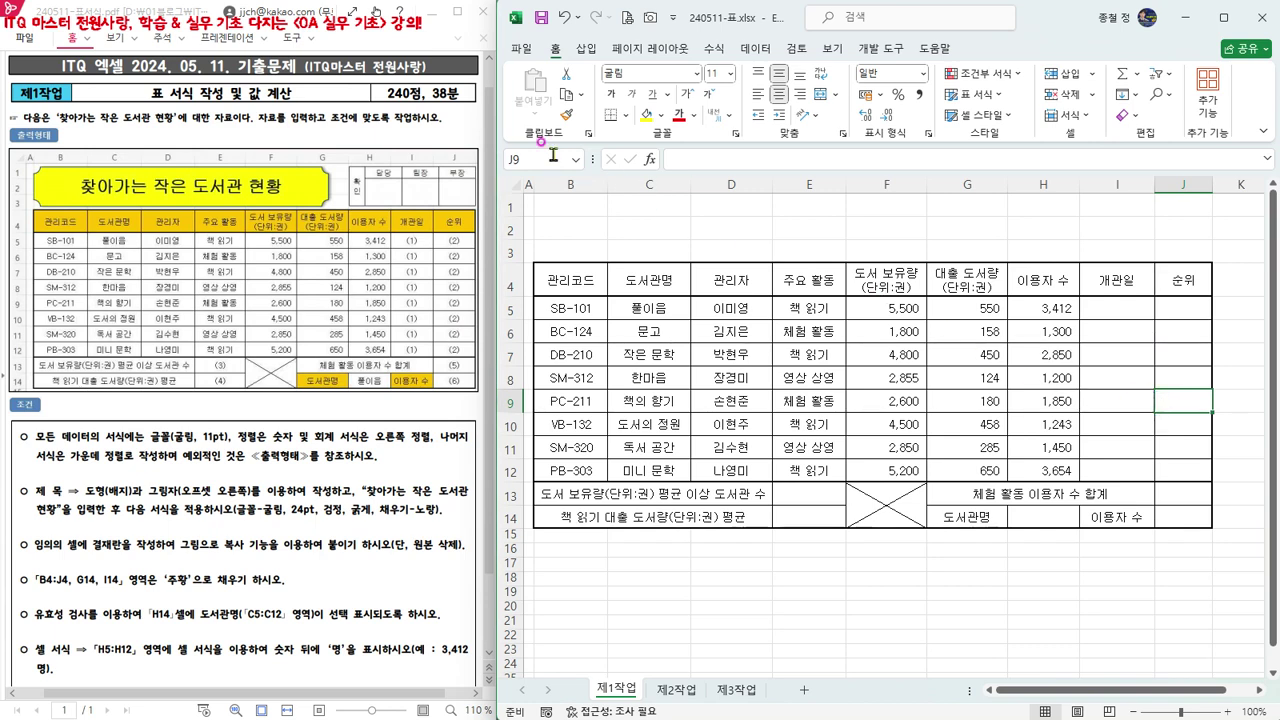
Save a copy of the workbook in the 바탕 화면 folder as 240511-표1.xlsx.
click(520, 50)
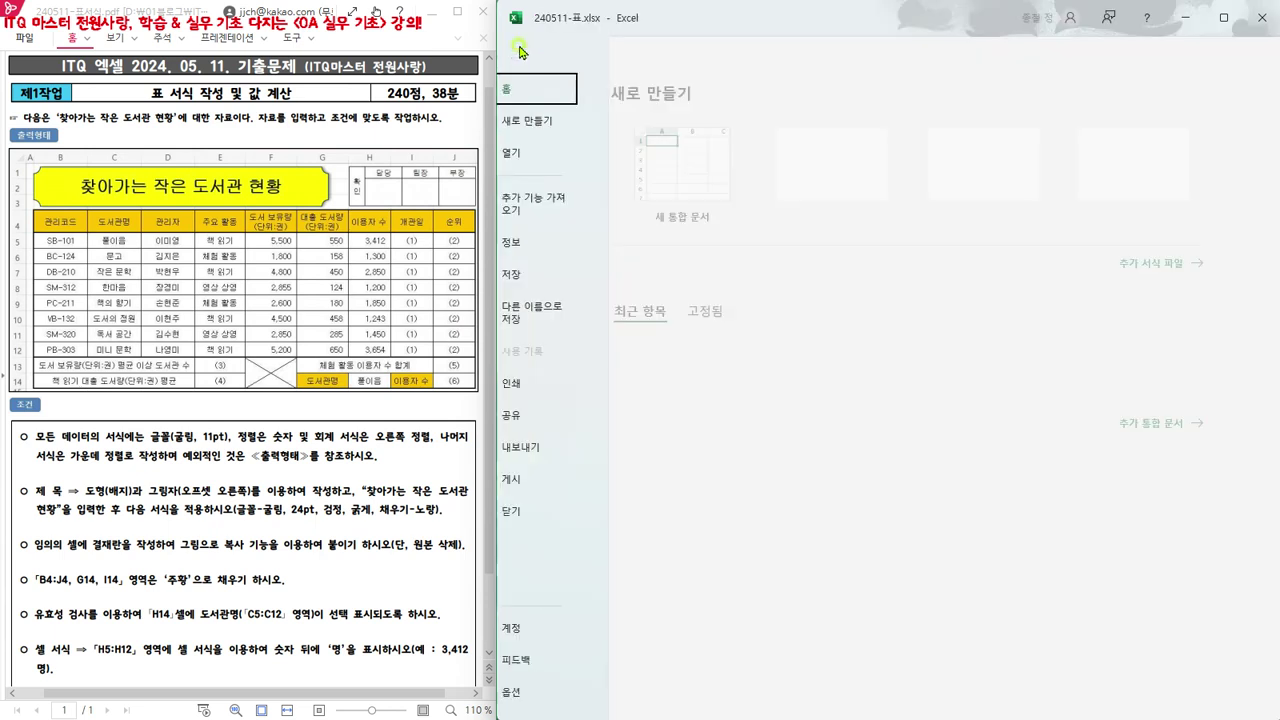
click(573, 314)
click(711, 430)
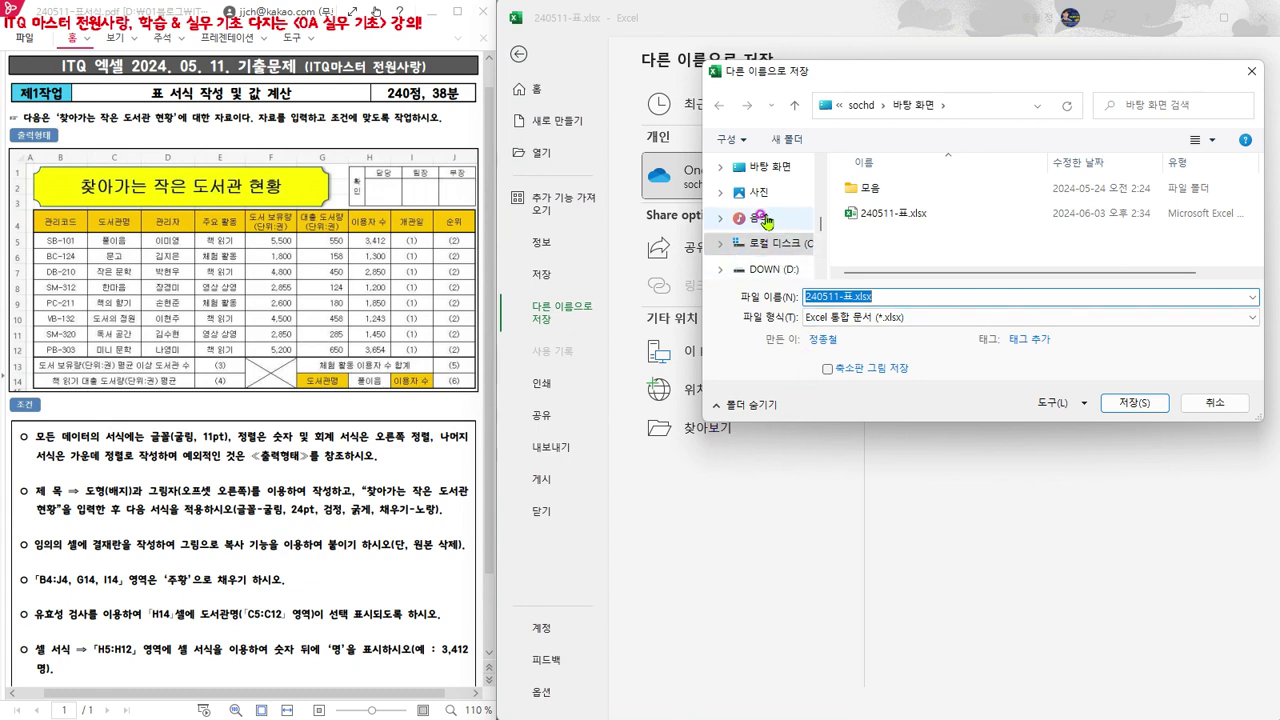
scroll(740, 220, up, 1)
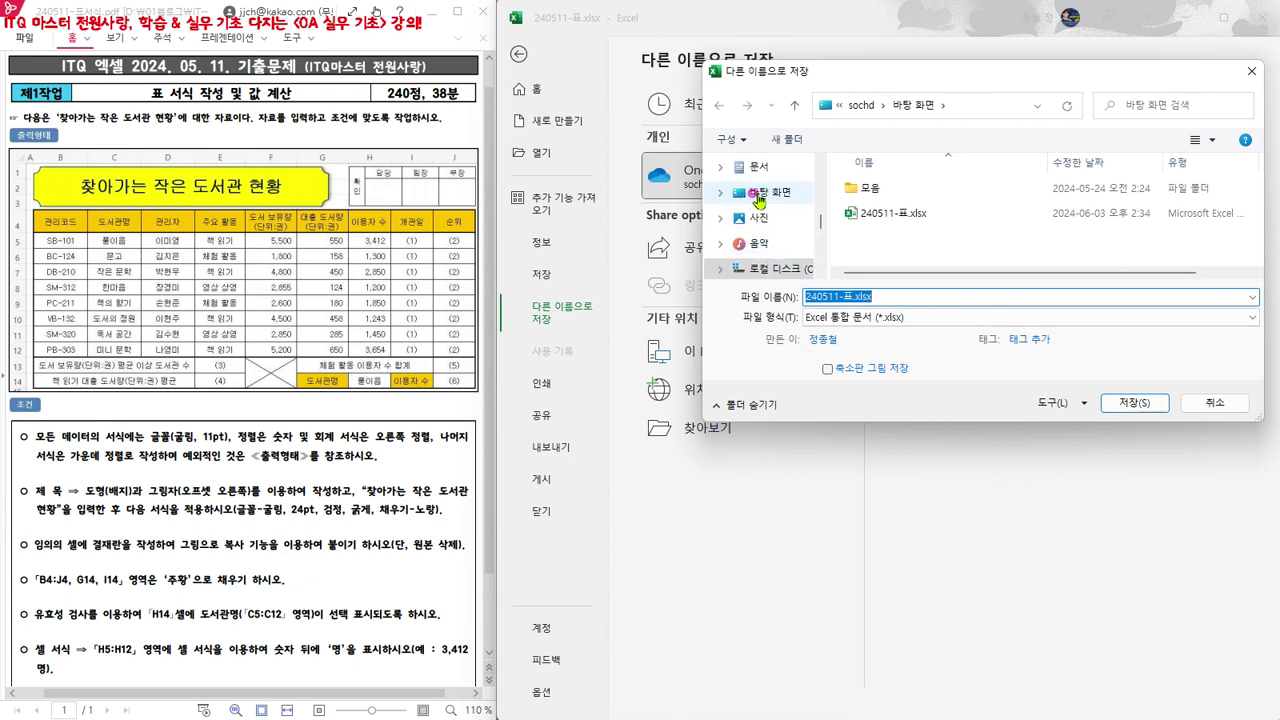
click(766, 192)
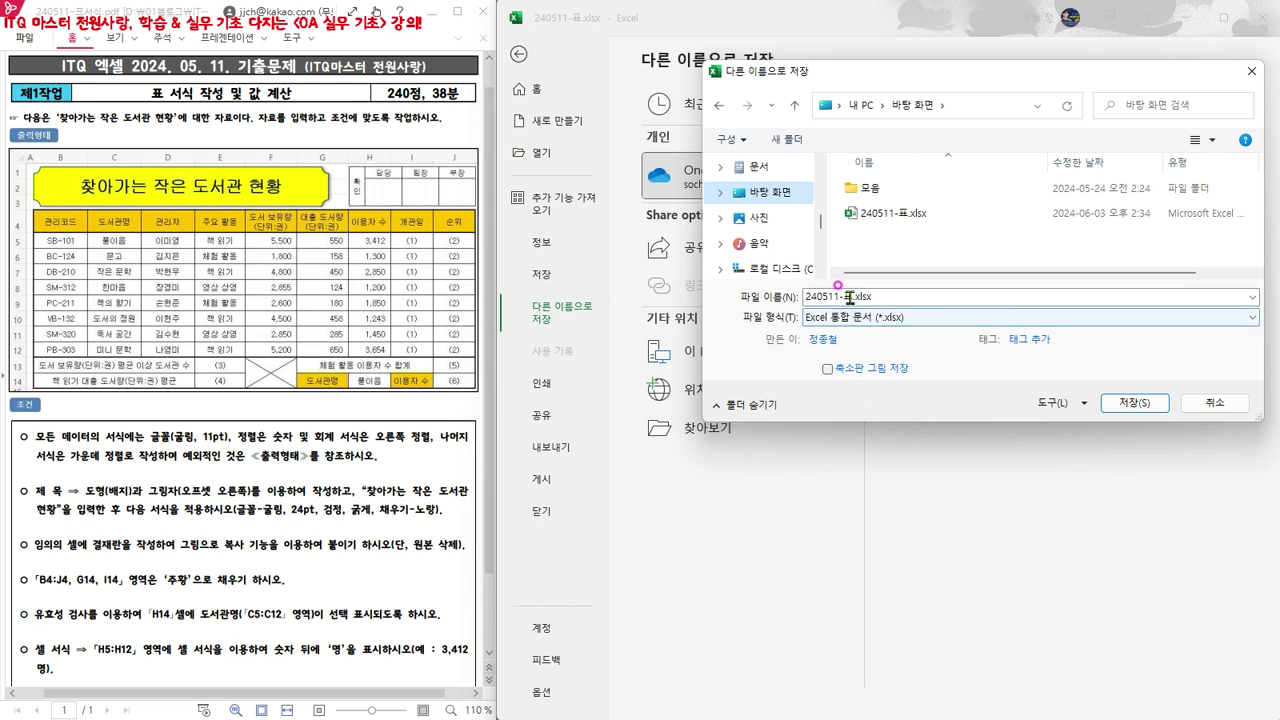
click(845, 296)
click(852, 296)
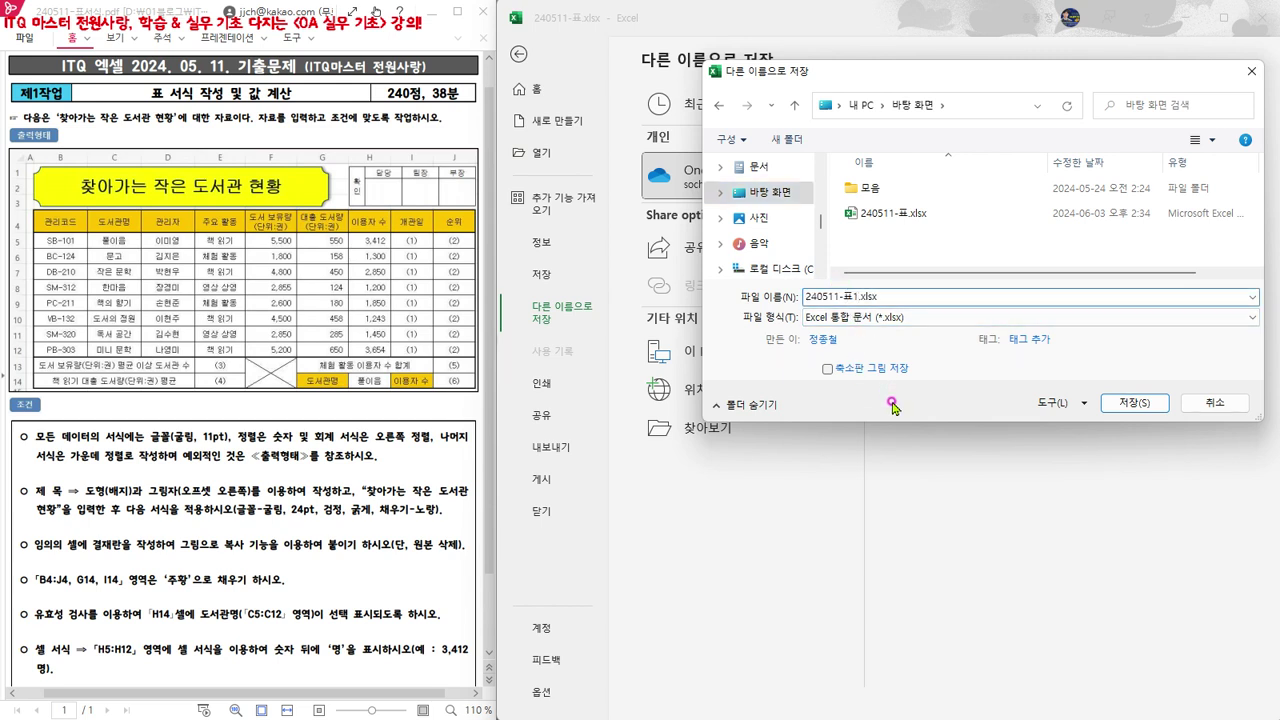
click(1134, 404)
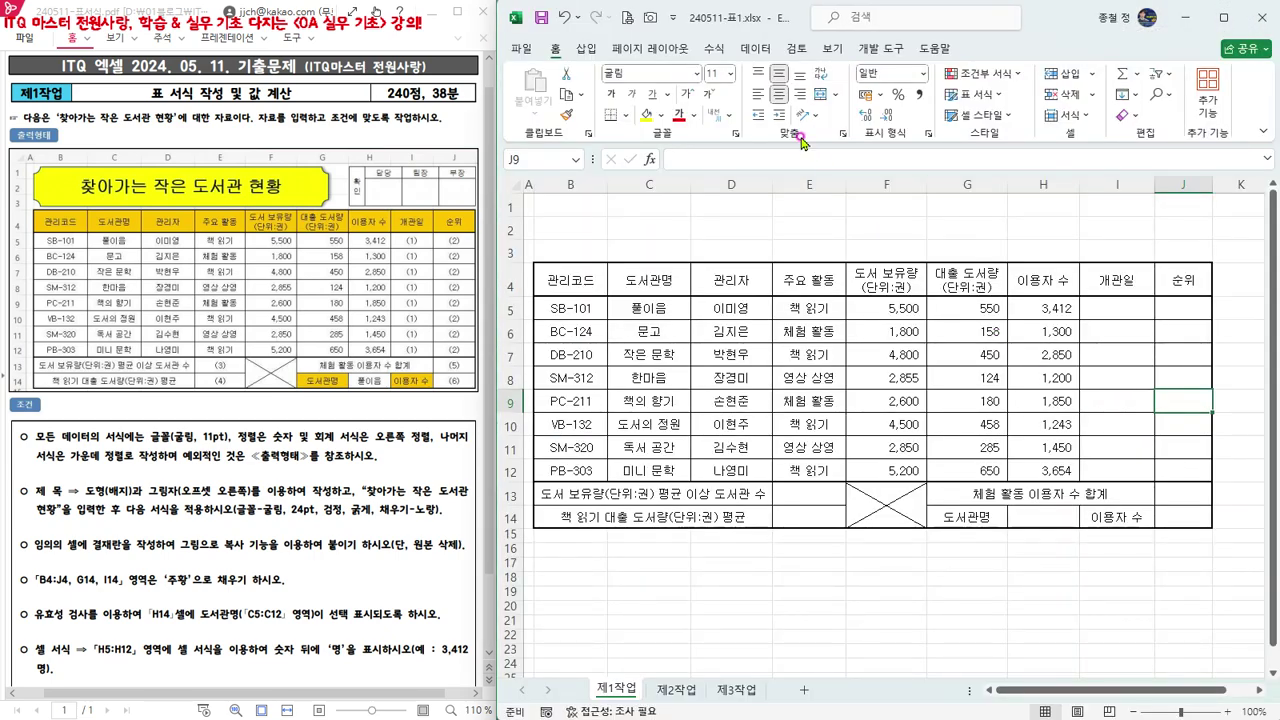